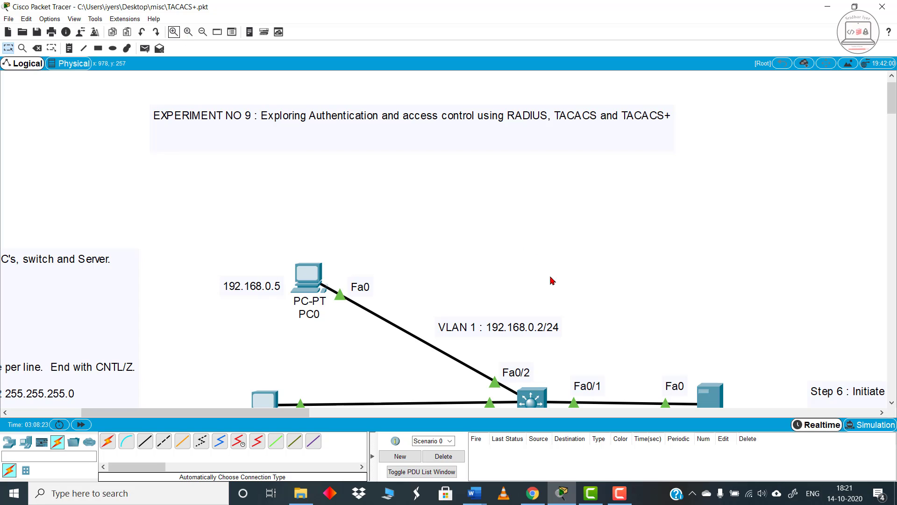
Step: Zoom out the logical workspace to view more of the network topology
left_click(202, 32)
left_click(203, 32)
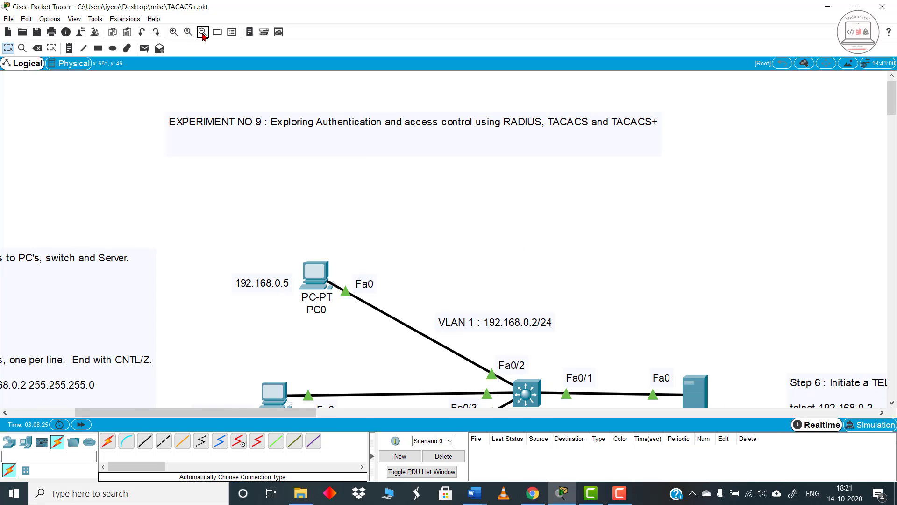
left_click(203, 32)
left_click(203, 32)
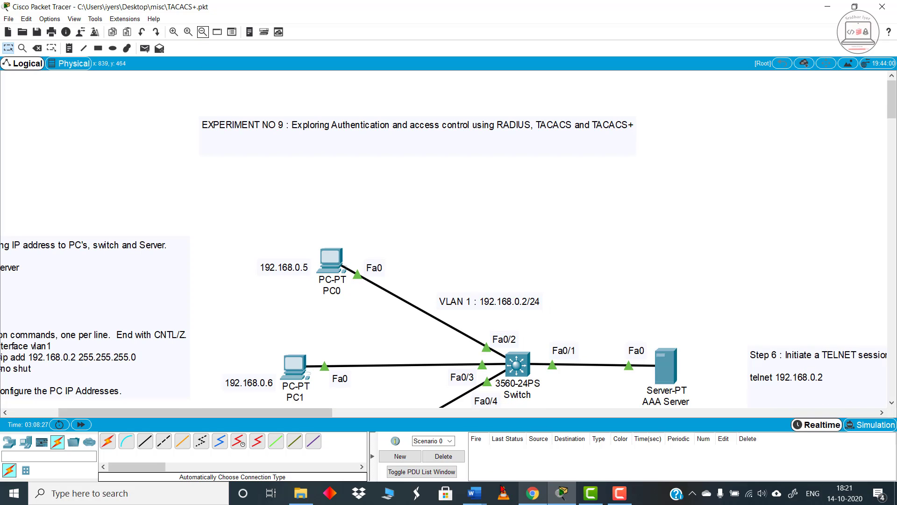
Step: Switch to the Word document and read the introduction and TACACS+ definition, selecting the AAA, authentication and Cisco proprietary wording
mouse_move(474, 493)
left_click(532, 458)
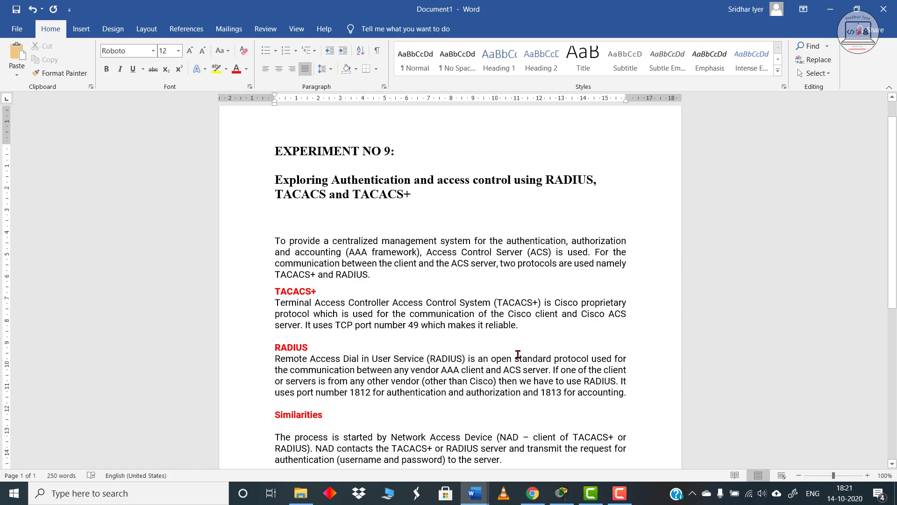
scroll(509, 341, "up", 3)
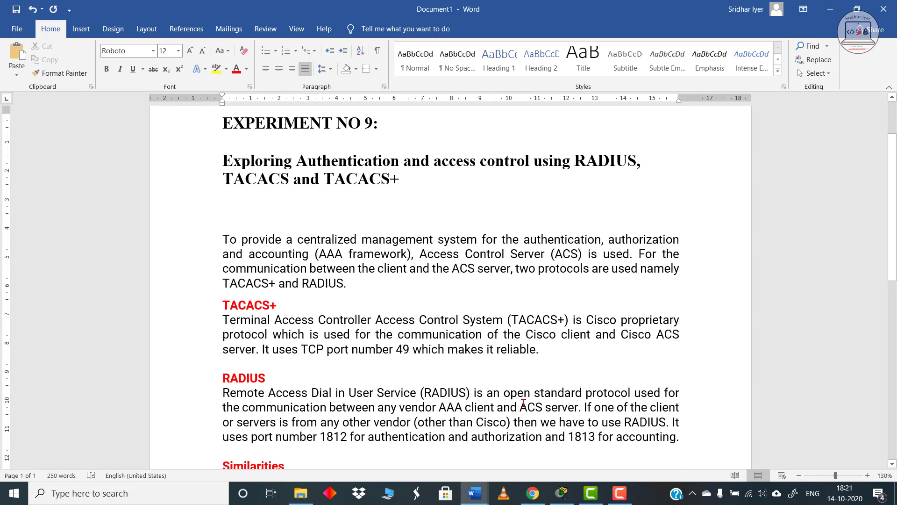
scroll(521, 402, "up", 1)
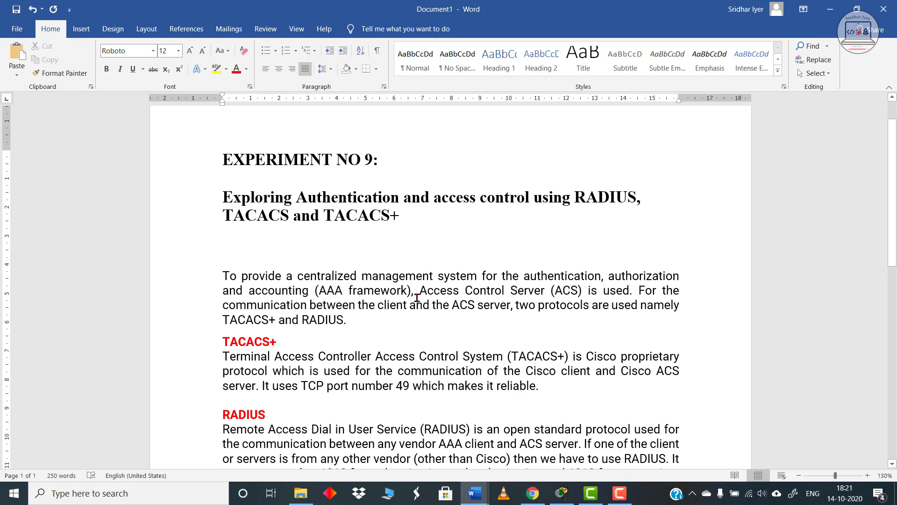
left_click_drag(319, 291, 340, 293)
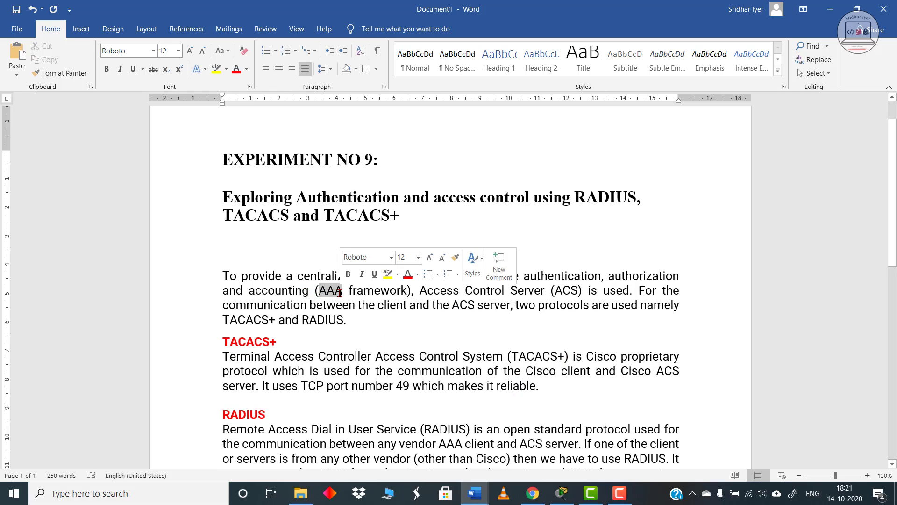
left_click_drag(524, 277, 587, 277)
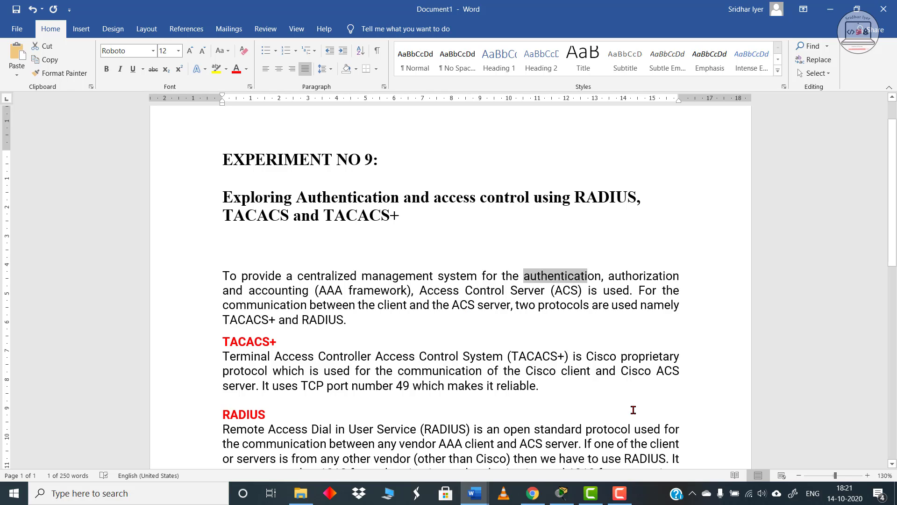
left_click_drag(587, 355, 686, 350)
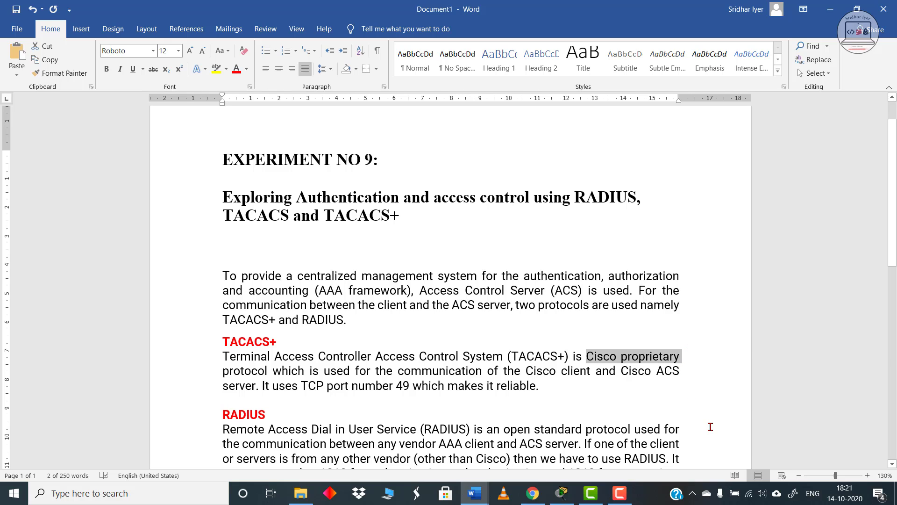
left_click(695, 424)
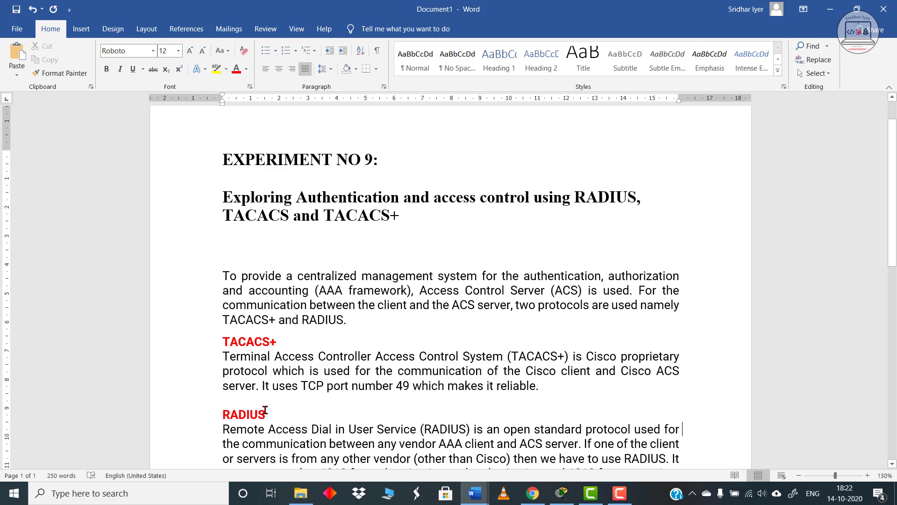
Step: Read the TACACS+ port information, selecting "TCP port number 49", and continue through the RADIUS section
scroll(265, 410, "down", 2)
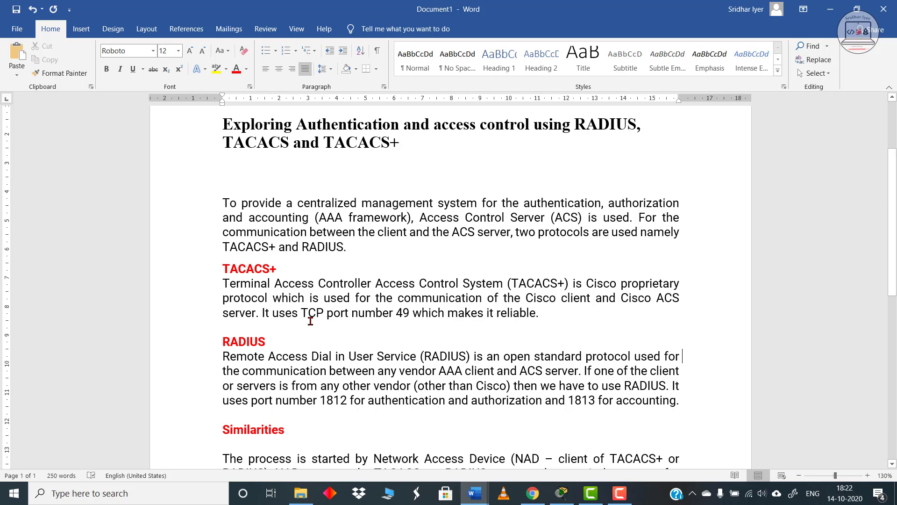
left_click_drag(301, 312, 416, 316)
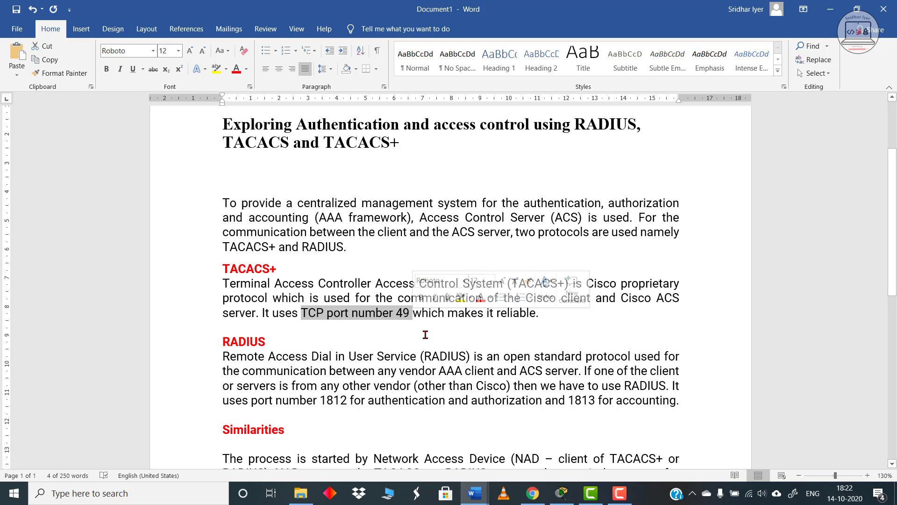
scroll(426, 355, "down", 1)
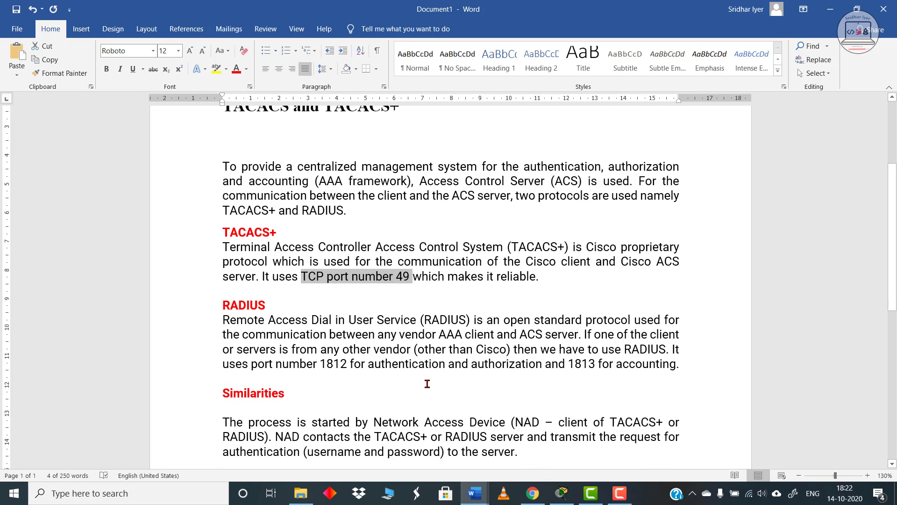
scroll(416, 388, "down", 1)
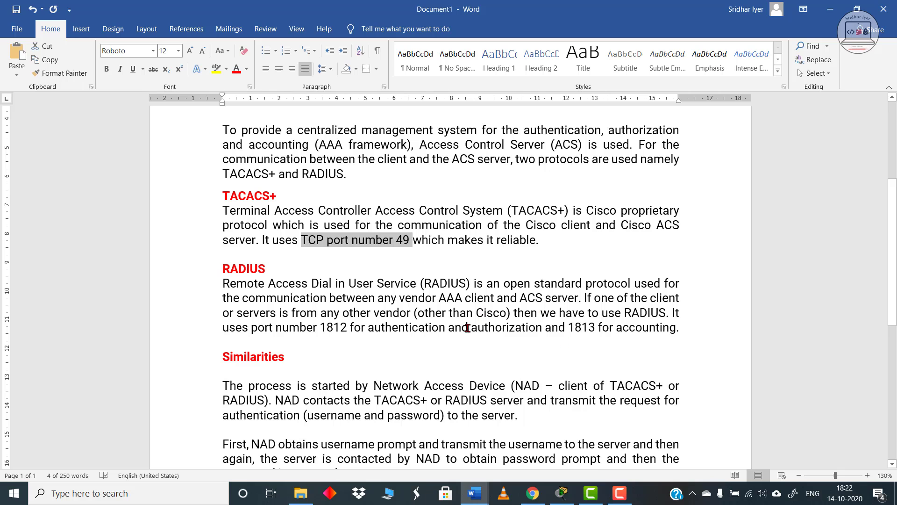
scroll(492, 340, "down", 2)
scroll(490, 336, "down", 1)
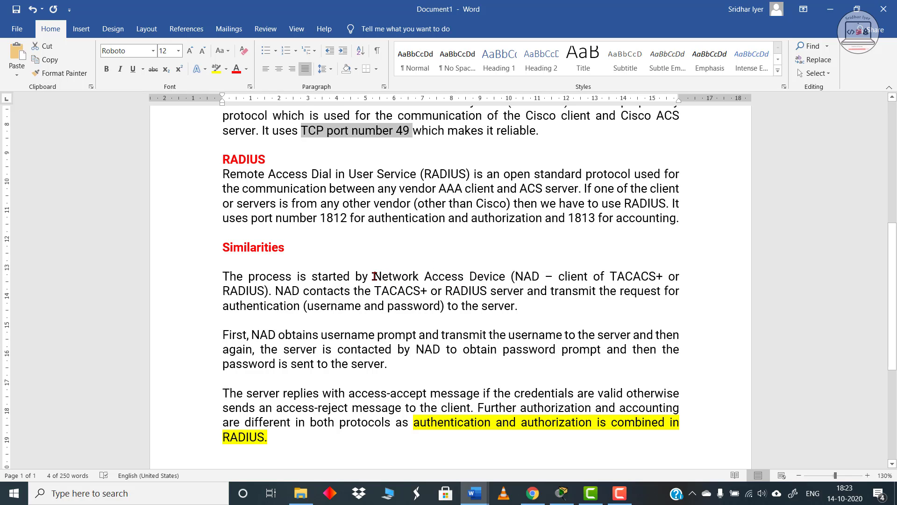
Step: Read the Similarities section, selecting "Network Access Device", "access-accept message" and "access-reject message", and look back over the protocol descriptions
left_click_drag(374, 276, 508, 274)
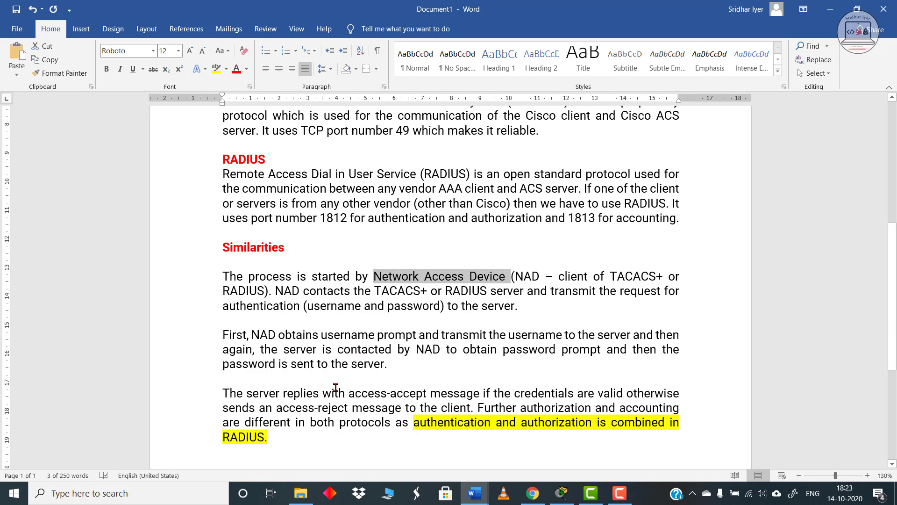
left_click_drag(349, 392, 483, 393)
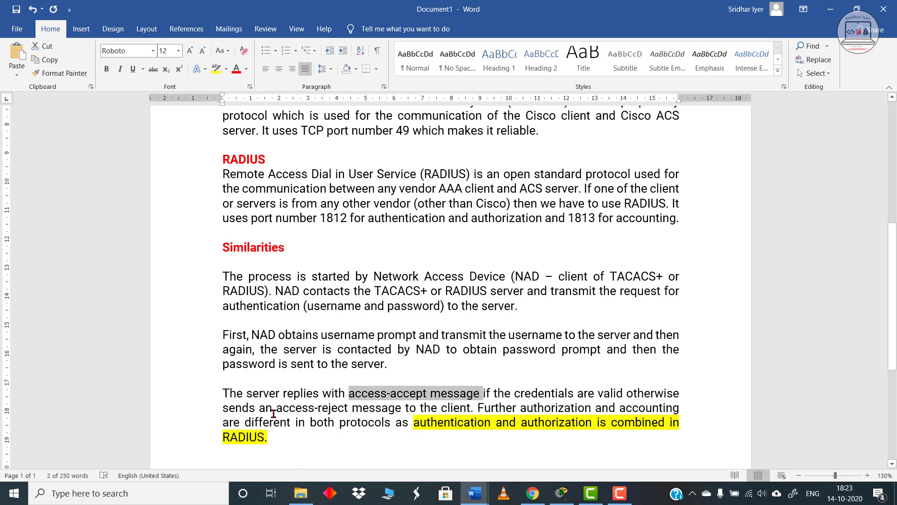
left_click_drag(275, 410, 386, 412)
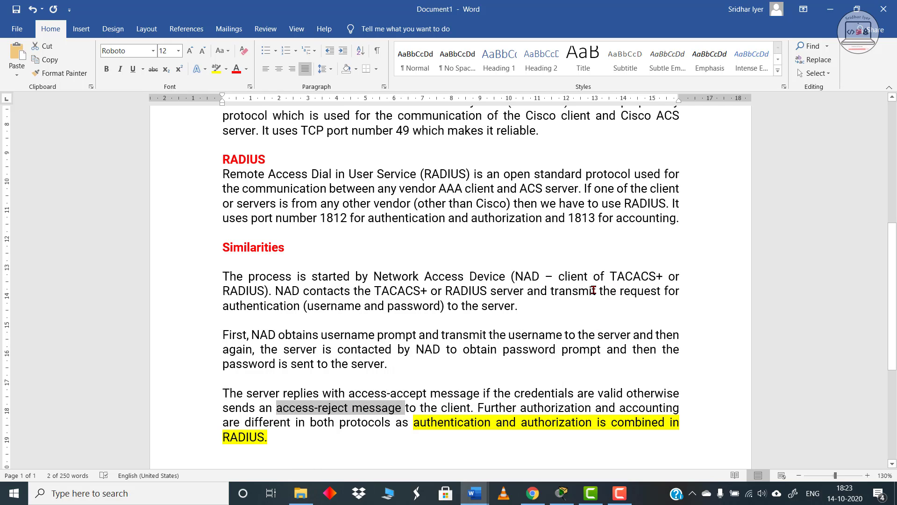
left_click(609, 306)
scroll(650, 444, "down", 1)
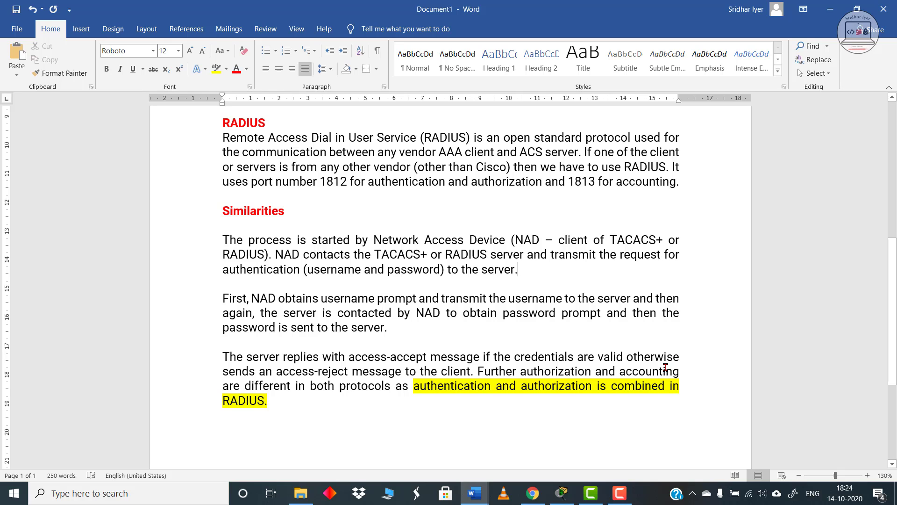
scroll(601, 366, "up", 2)
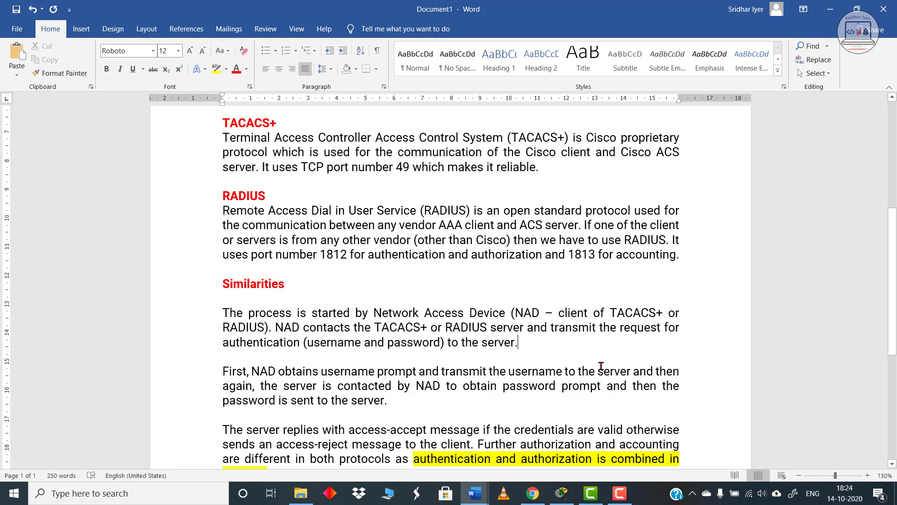
scroll(603, 369, "up", 4)
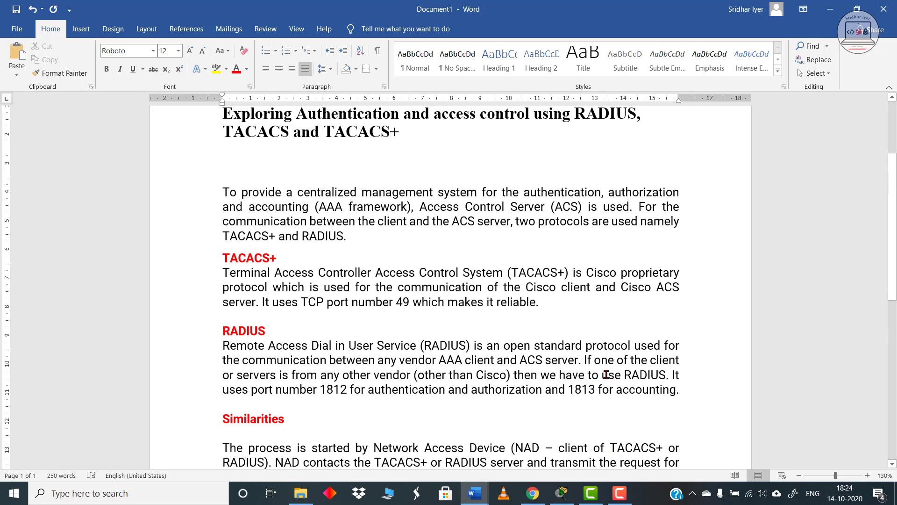
scroll(606, 375, "up", 1)
scroll(608, 381, "down", 1)
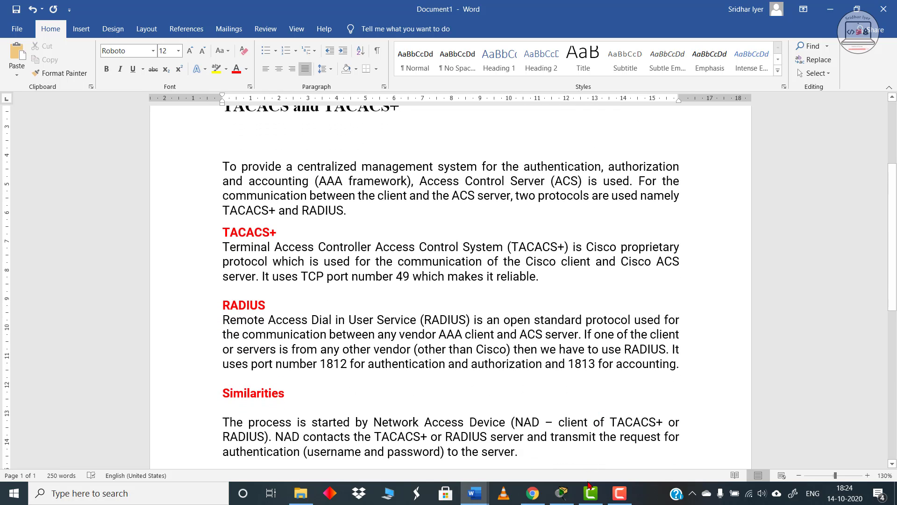
Step: Switch to Packet Tracer and examine the network topology and the Step 1 IP addressing instructions
mouse_move(564, 495)
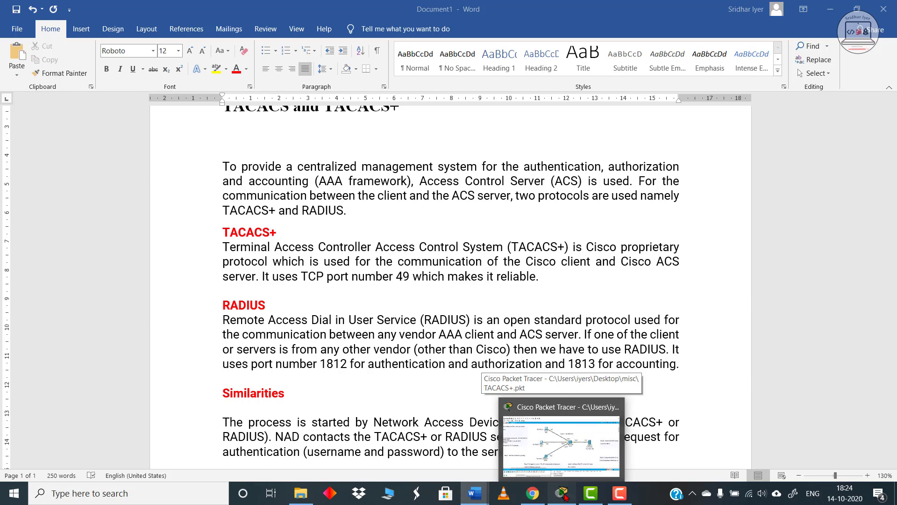
left_click(603, 435)
scroll(643, 260, "up", 2)
scroll(647, 269, "down", 2)
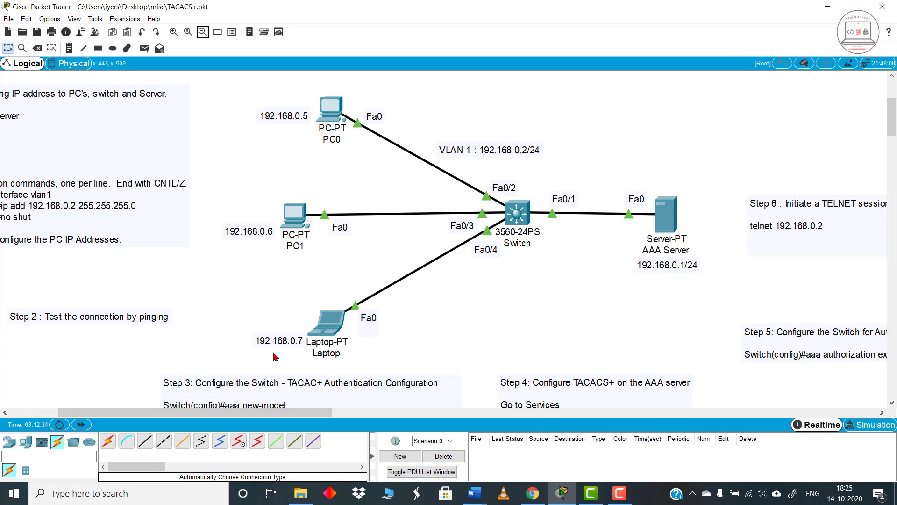
left_click_drag(256, 413, 209, 413)
scroll(329, 339, "up", 2)
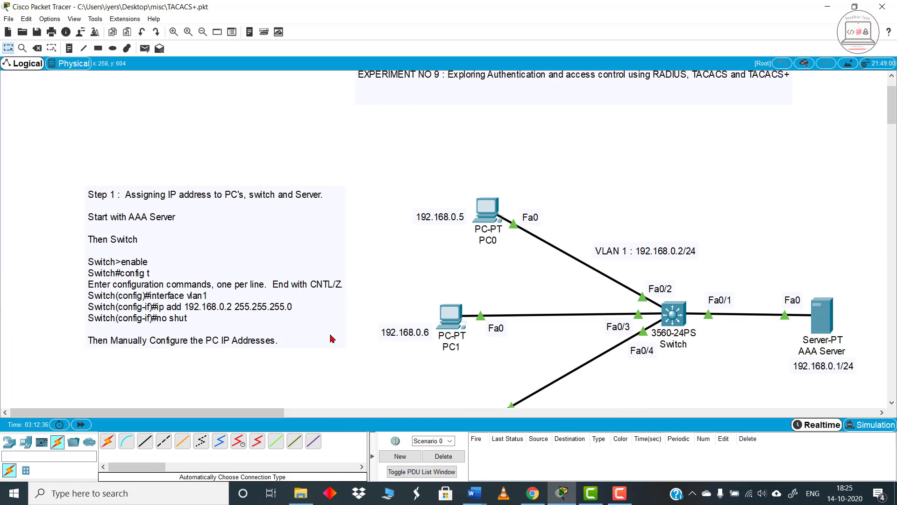
scroll(332, 339, "down", 1)
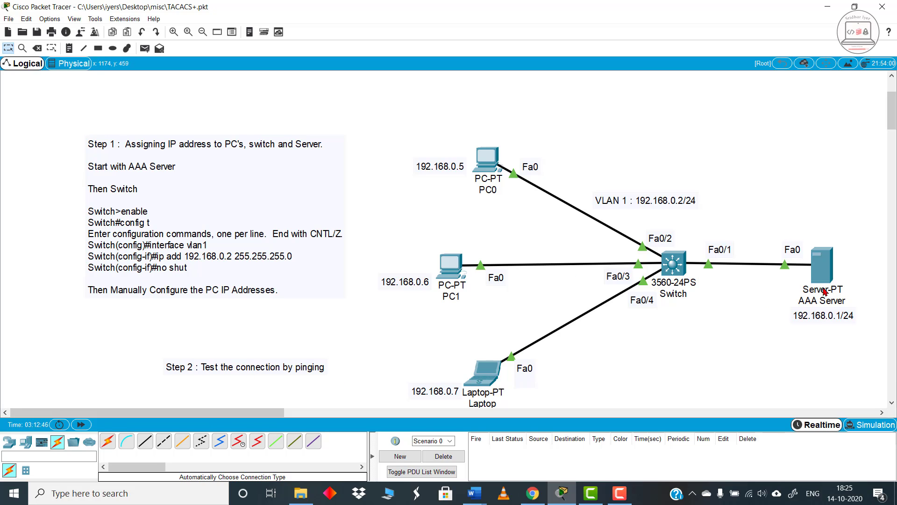
Step: Check the AAA server's static IPv4 address and subnet mask in its IP configuration
left_click(822, 268)
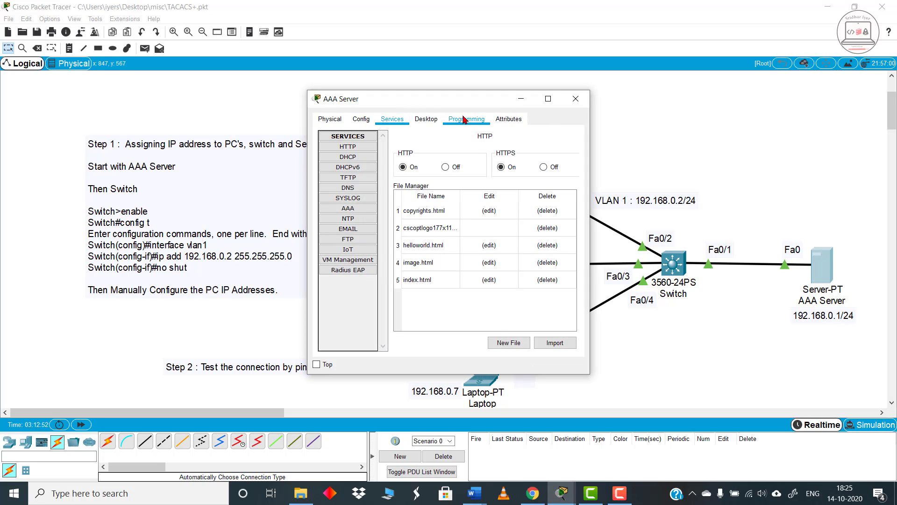
left_click(438, 122)
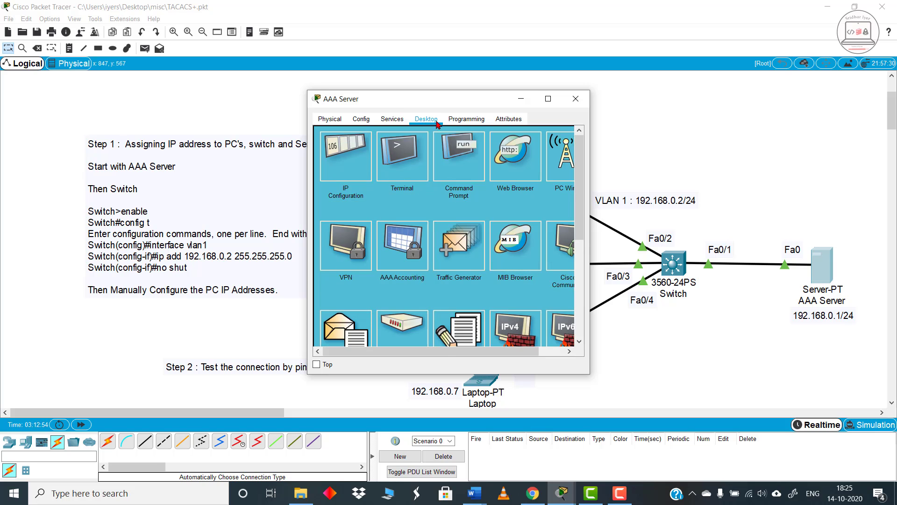
left_click(349, 155)
left_click(437, 190)
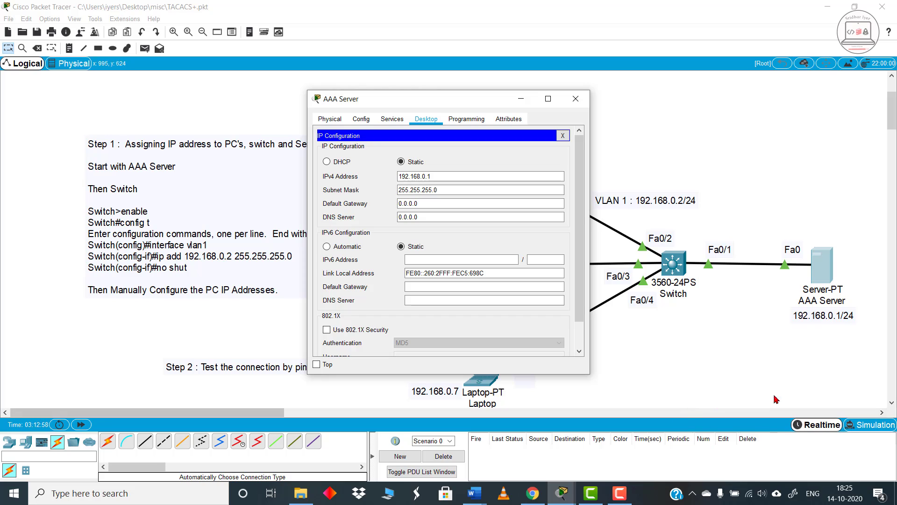
left_click(789, 317)
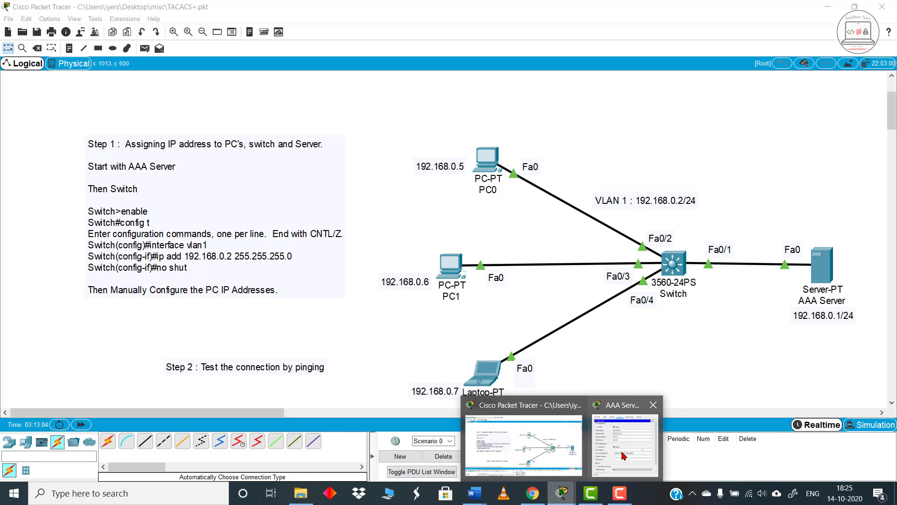
left_click(626, 456)
left_click(438, 191)
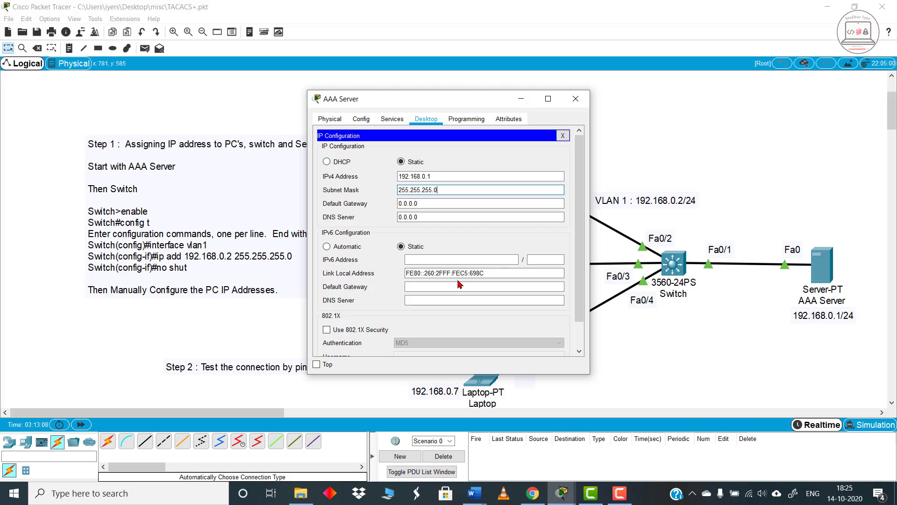
left_click(578, 99)
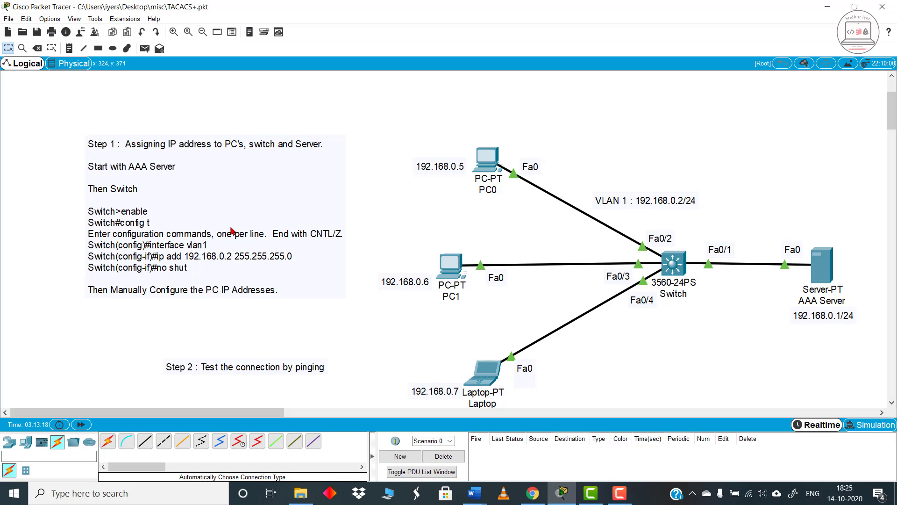
Step: Open the switch's command-line interface and review the previously entered VLAN 1 and AAA configuration commands
left_click(679, 274)
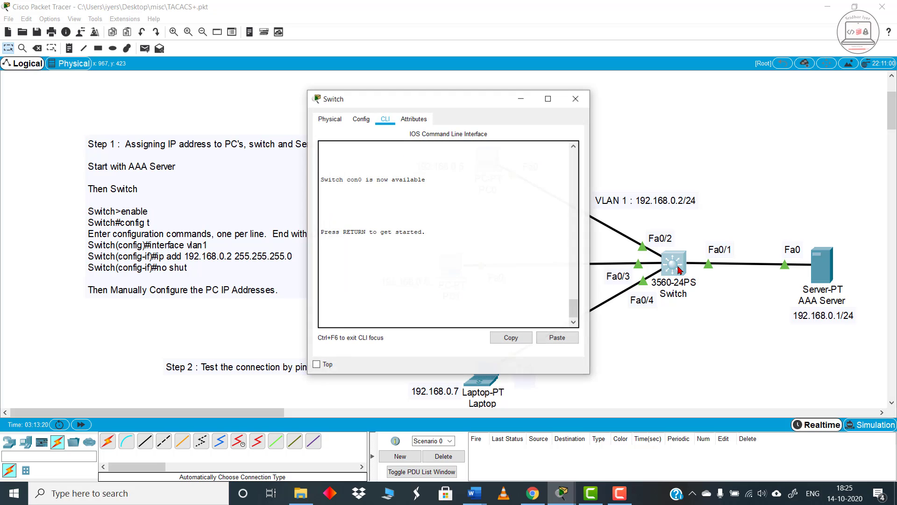
key("Return")
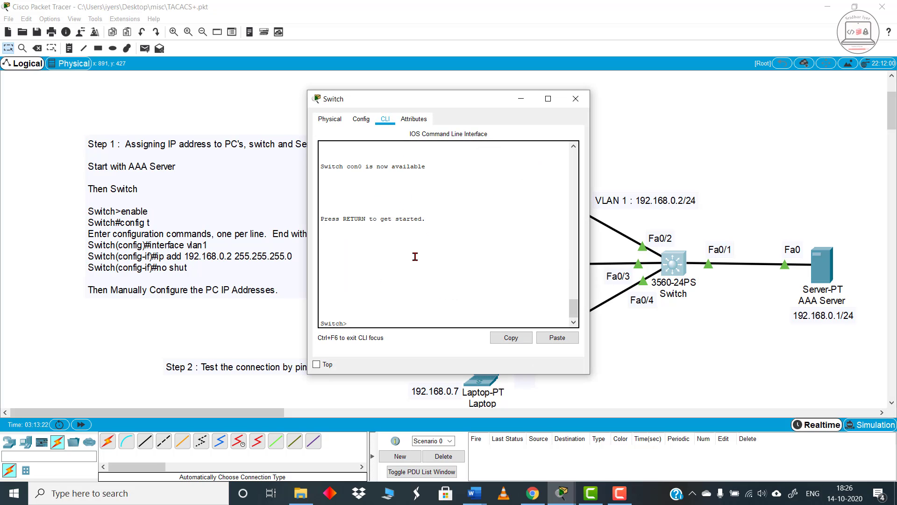
scroll(417, 260, "up", 9)
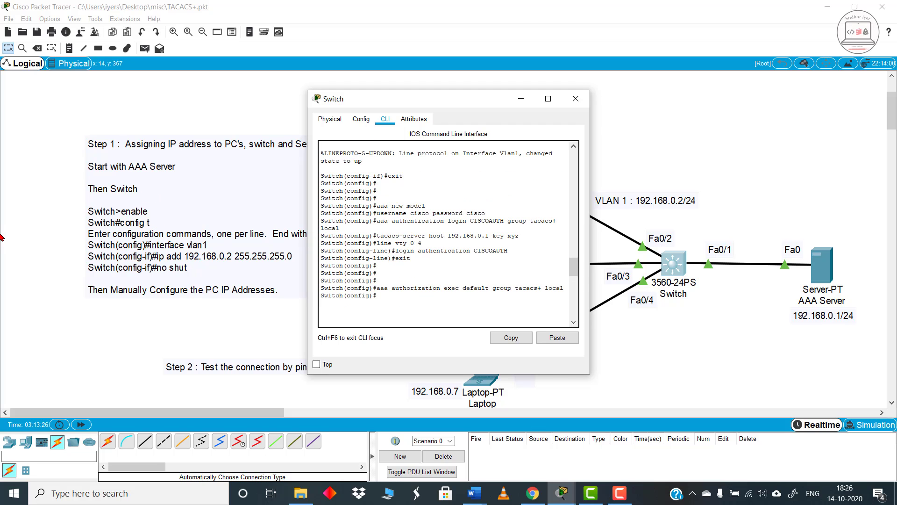
left_click(124, 218)
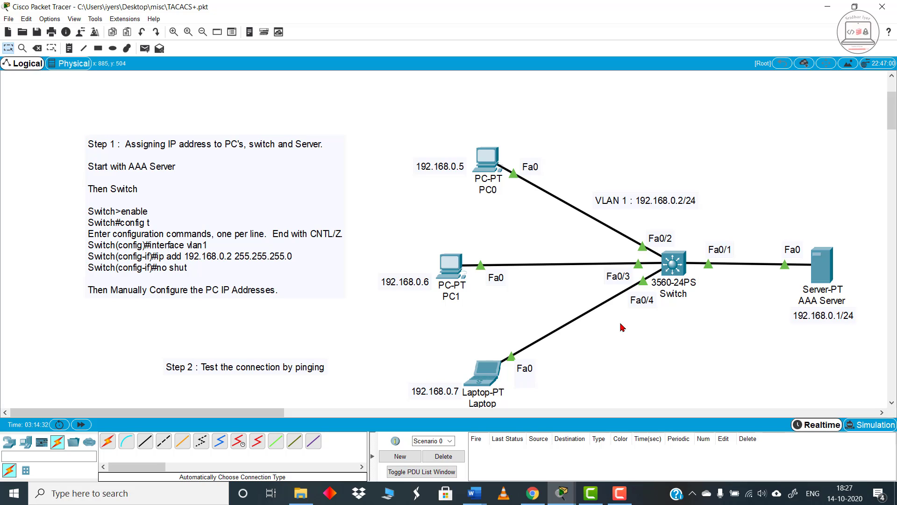
Step: Check PC0's static IPv4 address and subnet mask in its IP configuration
left_click(492, 166)
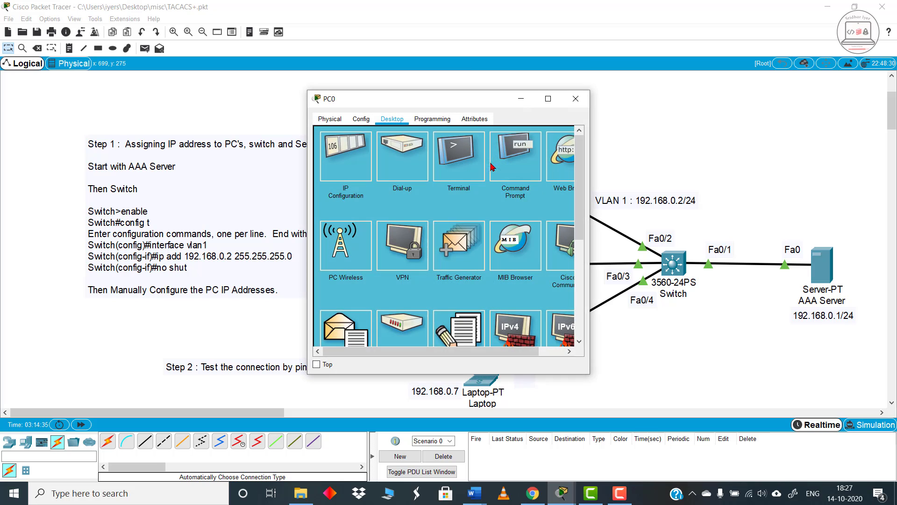
left_click(348, 150)
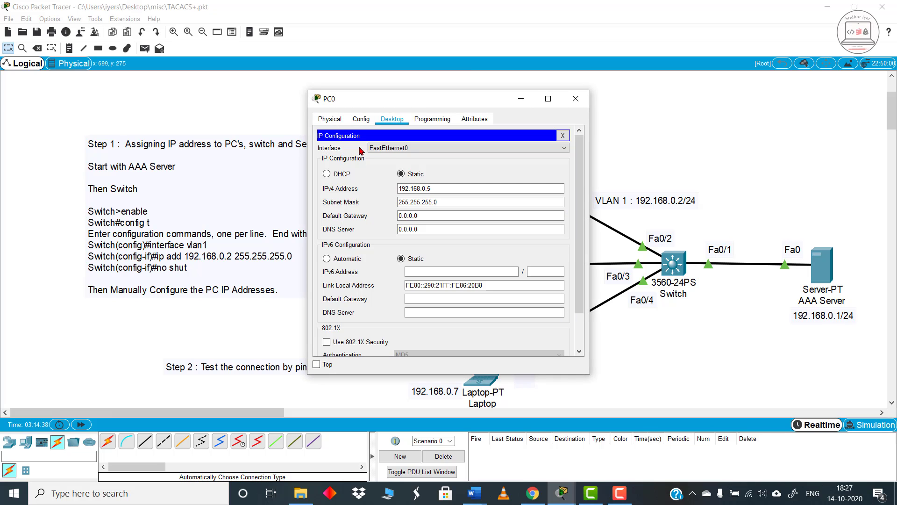
left_click_drag(467, 104, 247, 121)
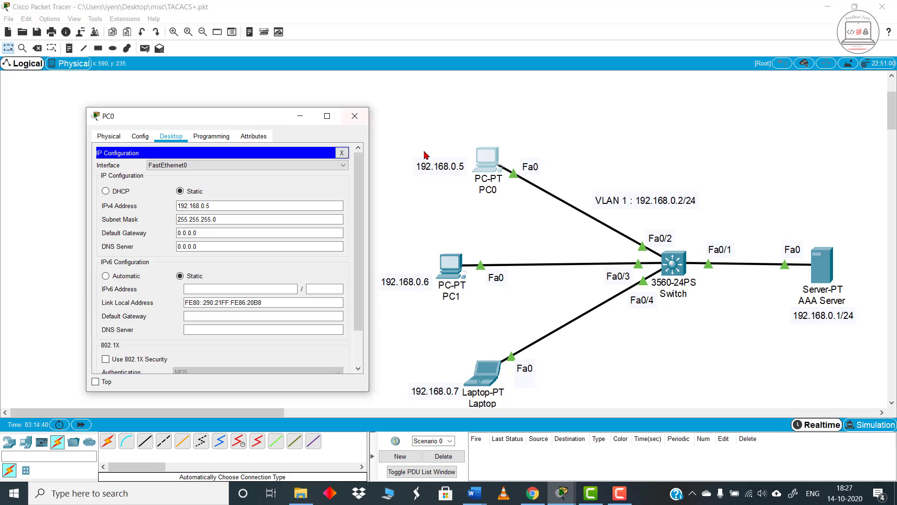
left_click(354, 116)
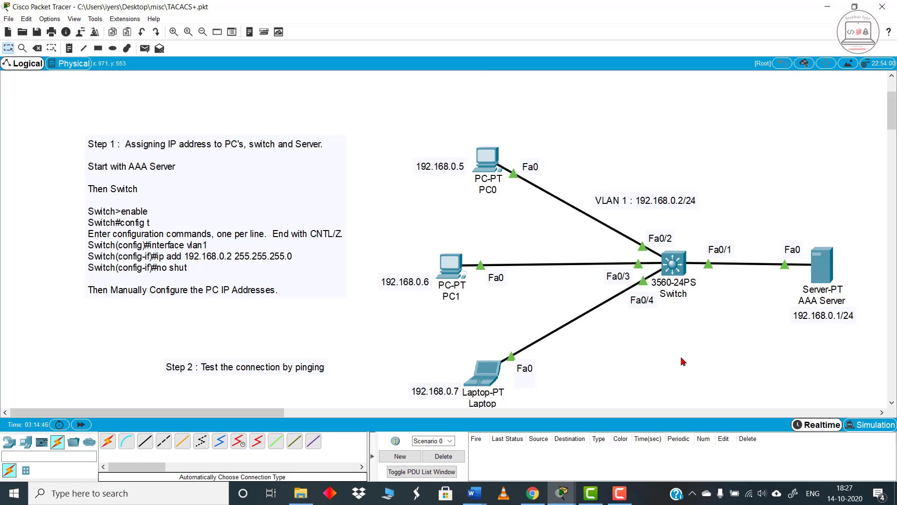
Step: Open PC1's Command Prompt and ping the laptop at 192.168.0.7
scroll(684, 361, "down", 1)
scroll(297, 350, "down", 1)
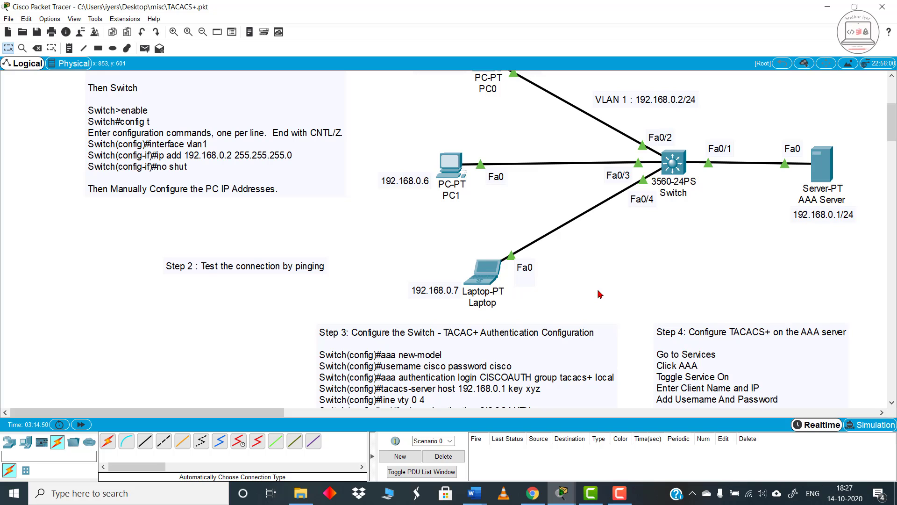
left_click(454, 171)
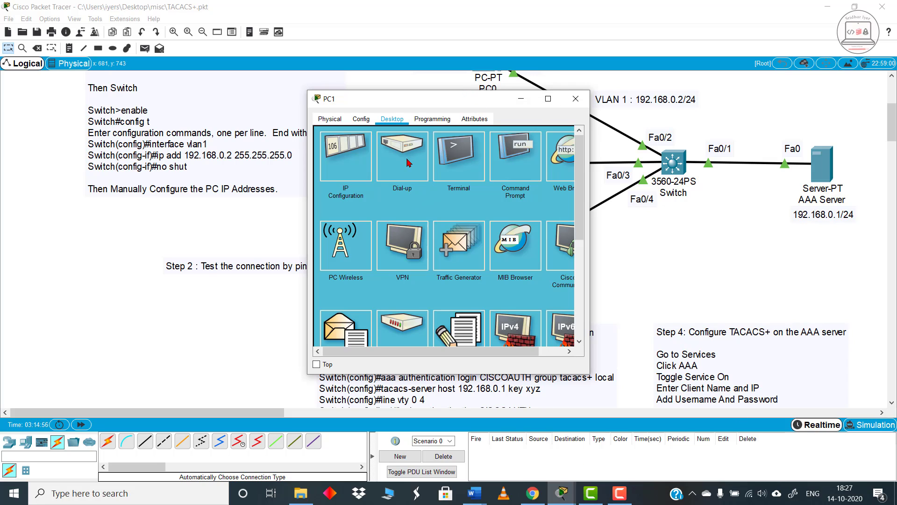
left_click_drag(451, 111, 205, 116)
left_click(275, 153)
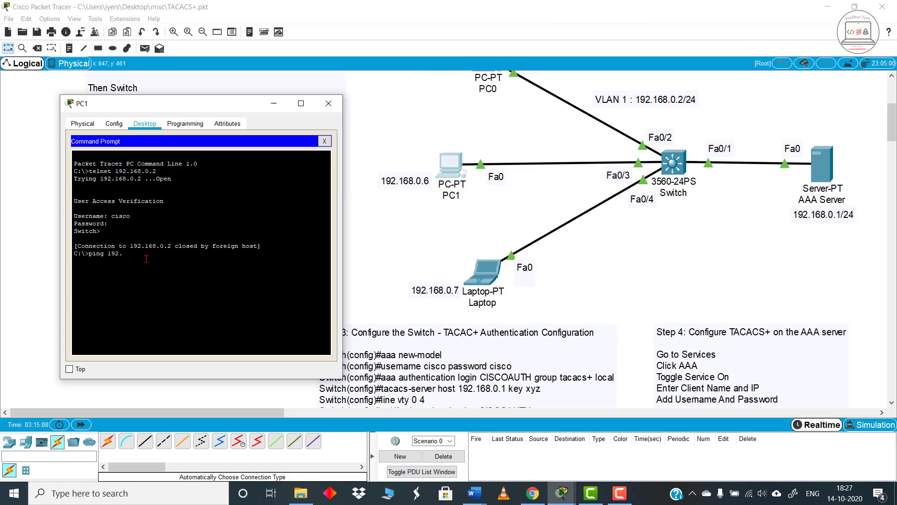
type("68.0.7")
key("Return")
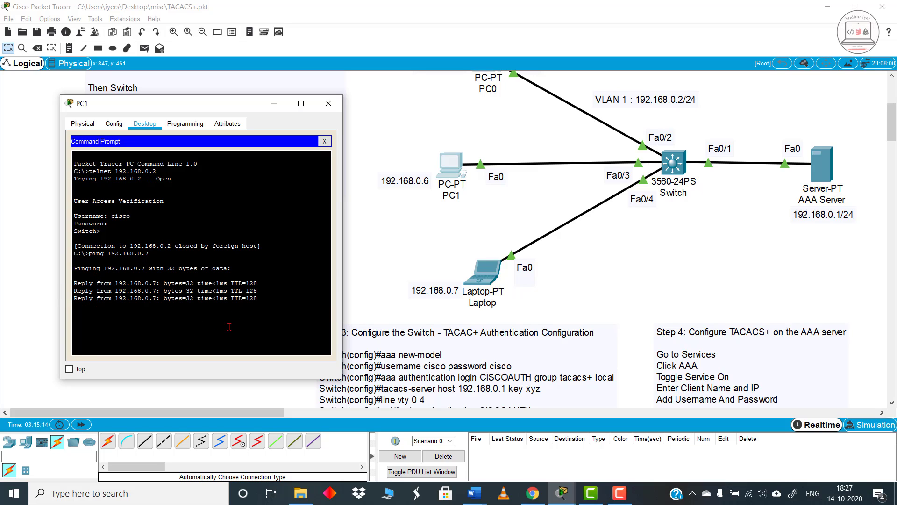
Step: Ping the switch's VLAN 1 address 192.168.0.2 from PC1
key("Up")
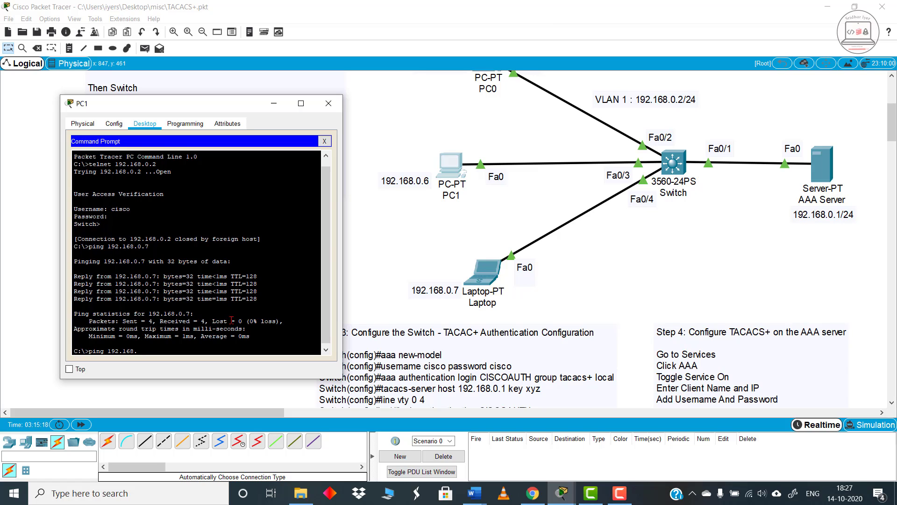
type("0.2")
key("Return")
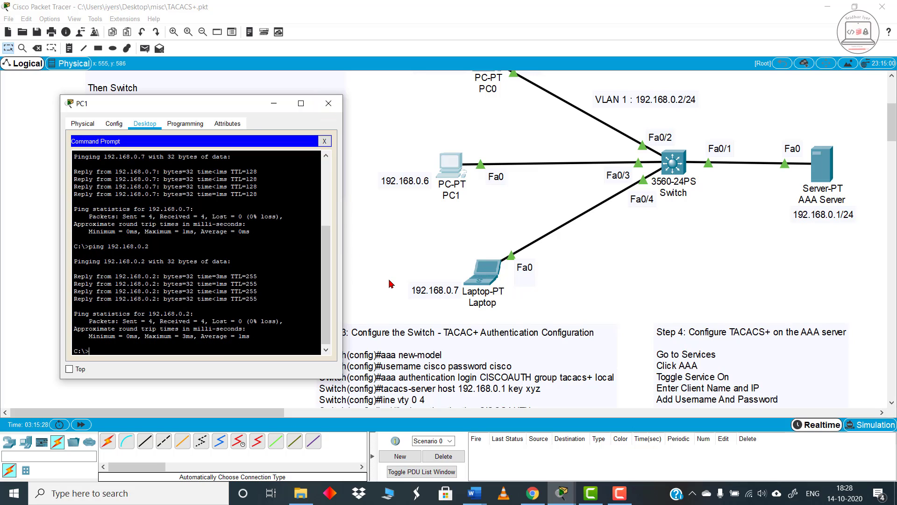
Step: Ping the AAA server at 192.168.0.1 from PC1 and close the PC1 window
type(".168.0.1")
key("Return")
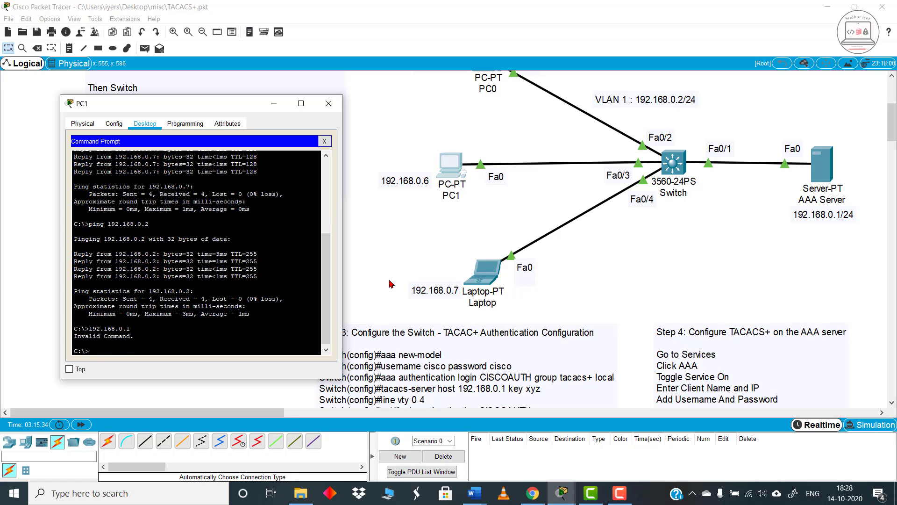
key("Up")
key("Home")
type("ping")
key("Return")
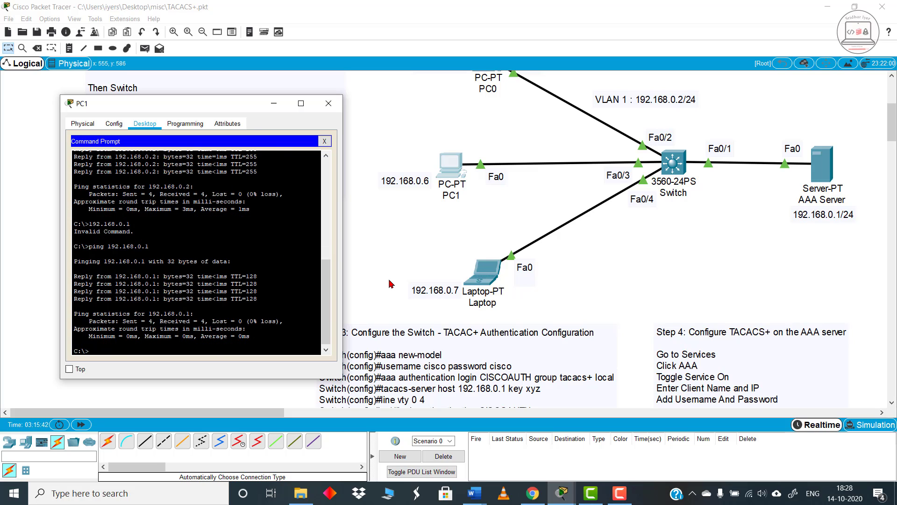
left_click(328, 105)
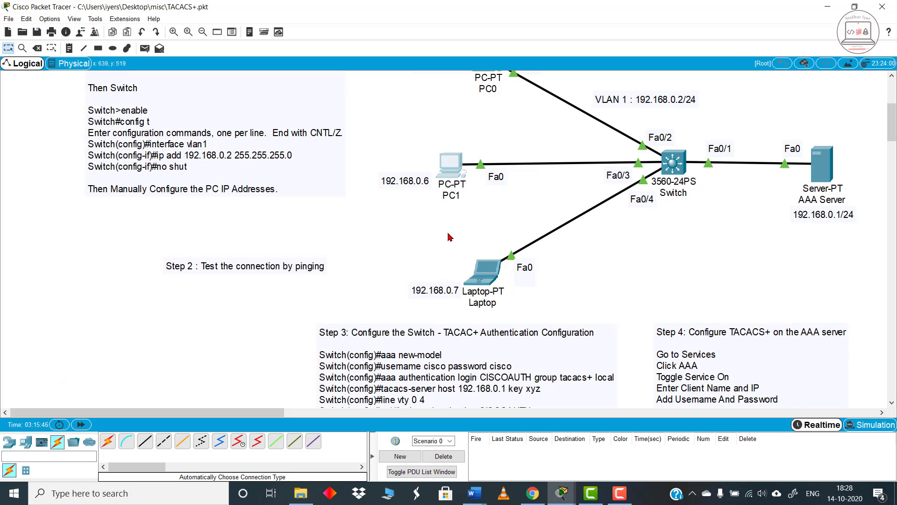
Step: Open the switch's command-line interface and enter privileged EXEC mode with the enable command
scroll(587, 295, "up", 3)
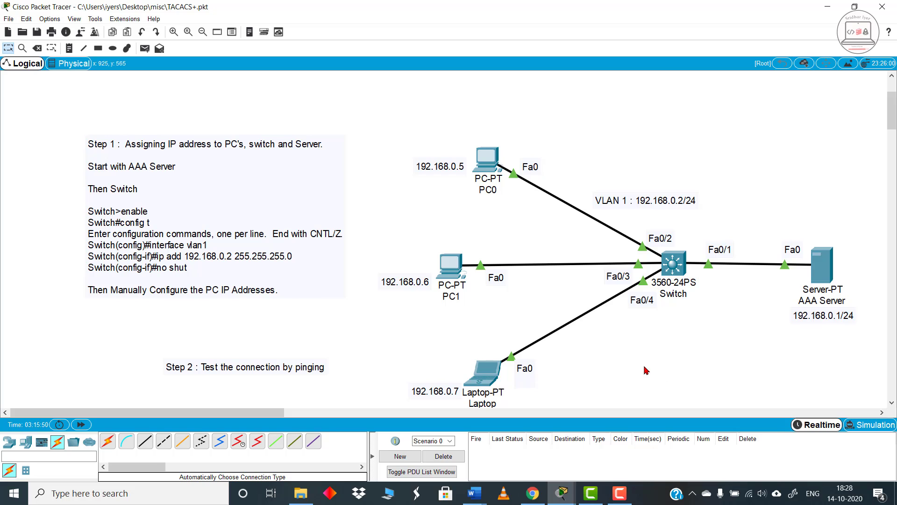
scroll(645, 372, "down", 3)
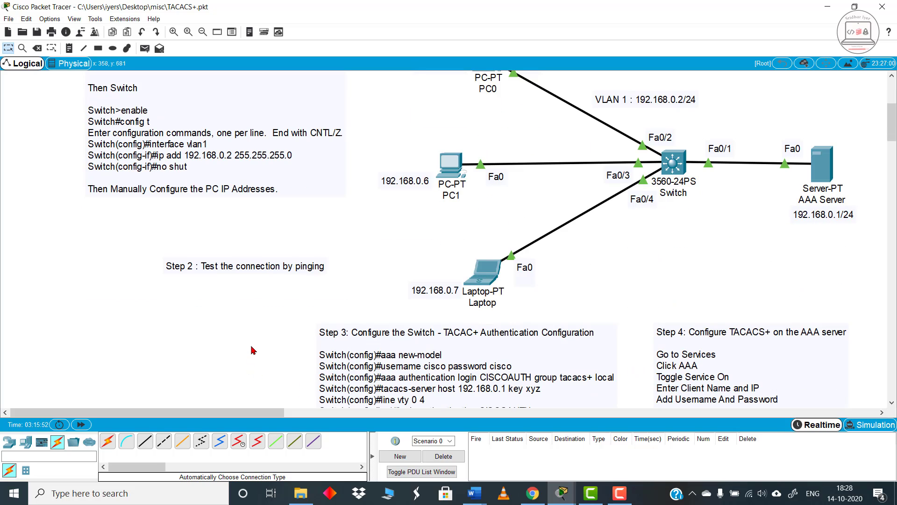
scroll(274, 347, "down", 3)
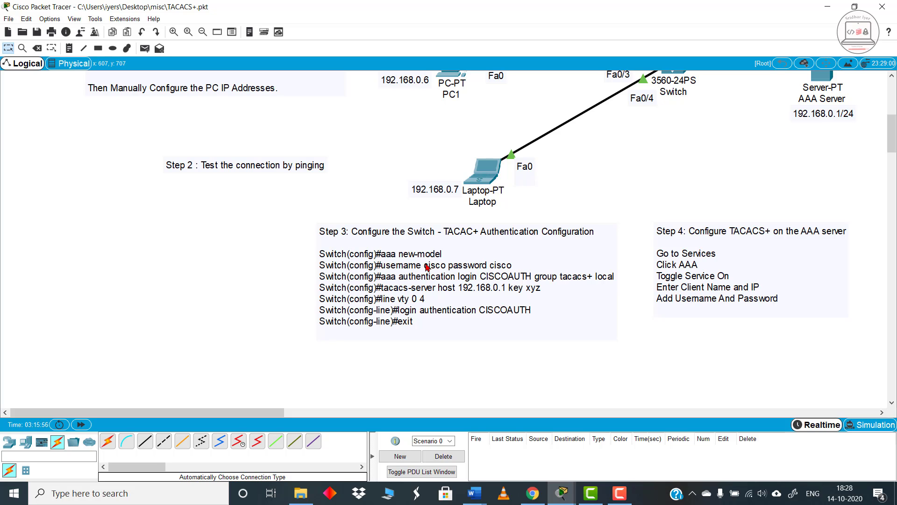
scroll(498, 302, "up", 5)
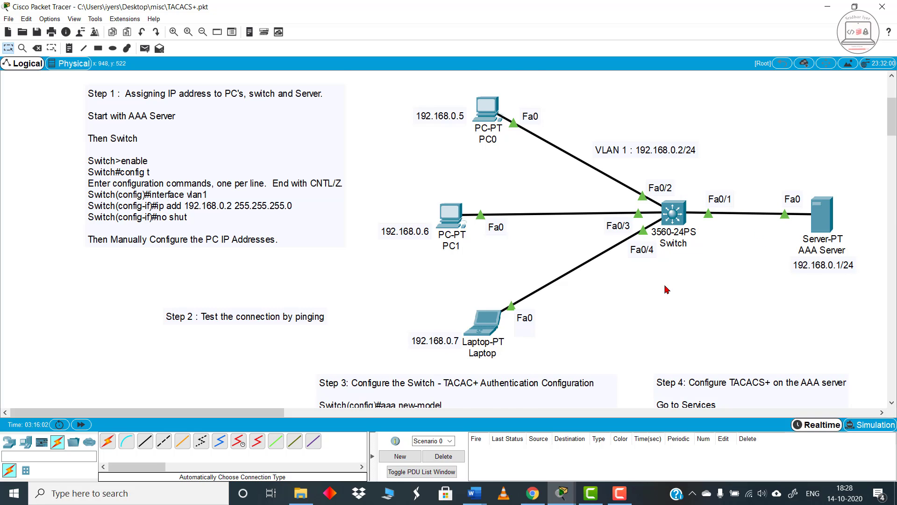
scroll(667, 289, "down", 2)
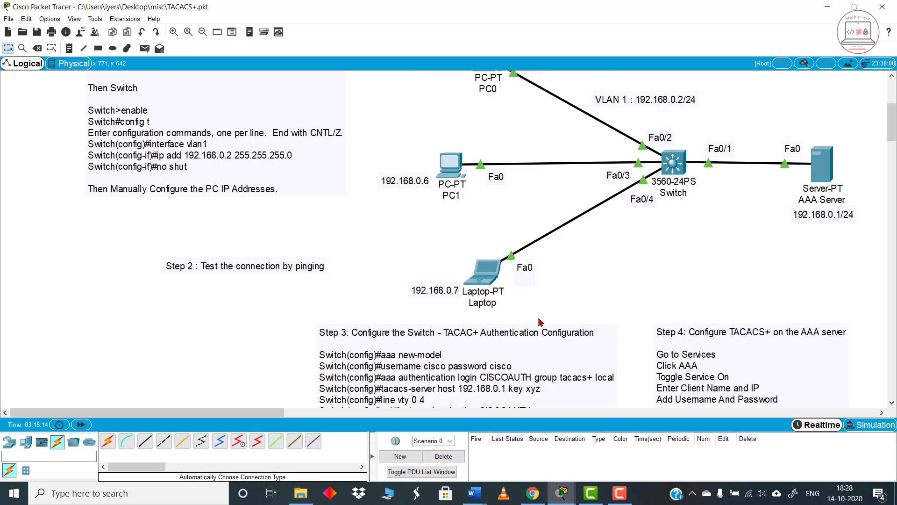
scroll(477, 292, "down", 1)
left_click(675, 117)
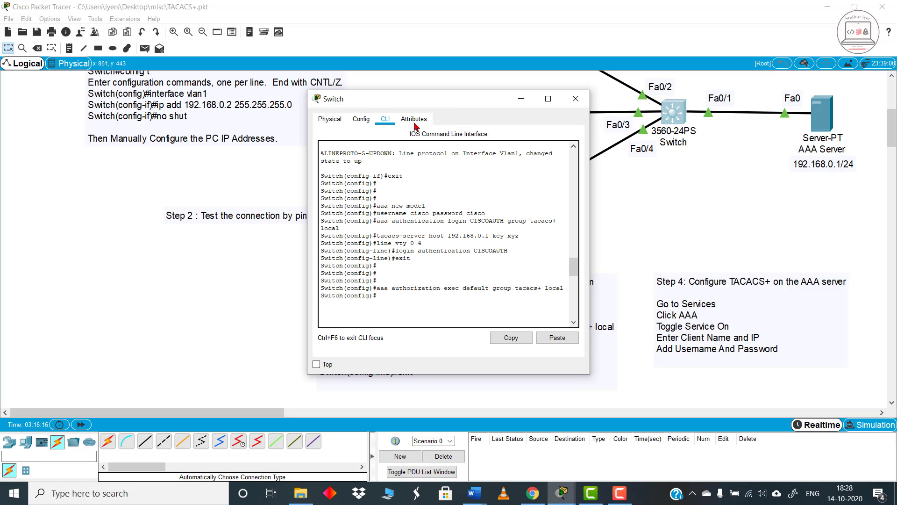
left_click_drag(419, 105, 149, 79)
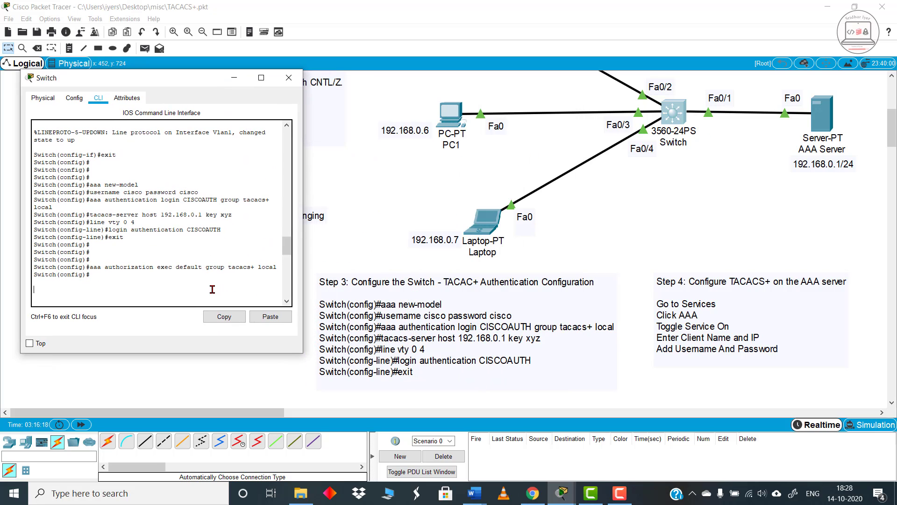
key("Return")
key("Return")
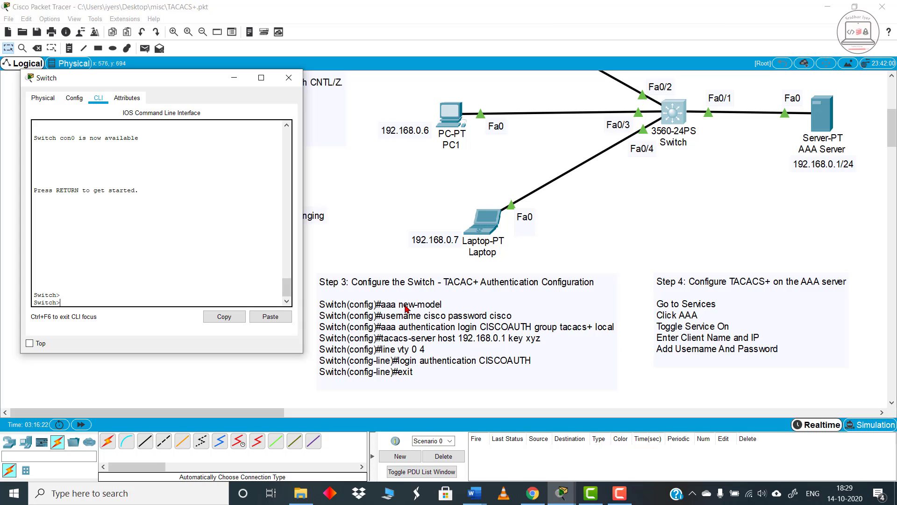
type("enable")
key("Return")
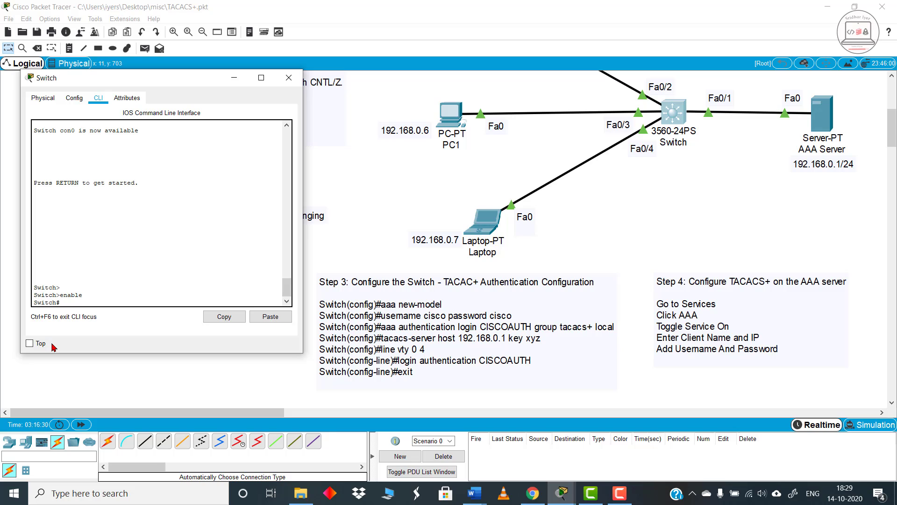
Step: Enter the switch's global configuration mode with "config t" and close the switch window
type("config t")
key("Return")
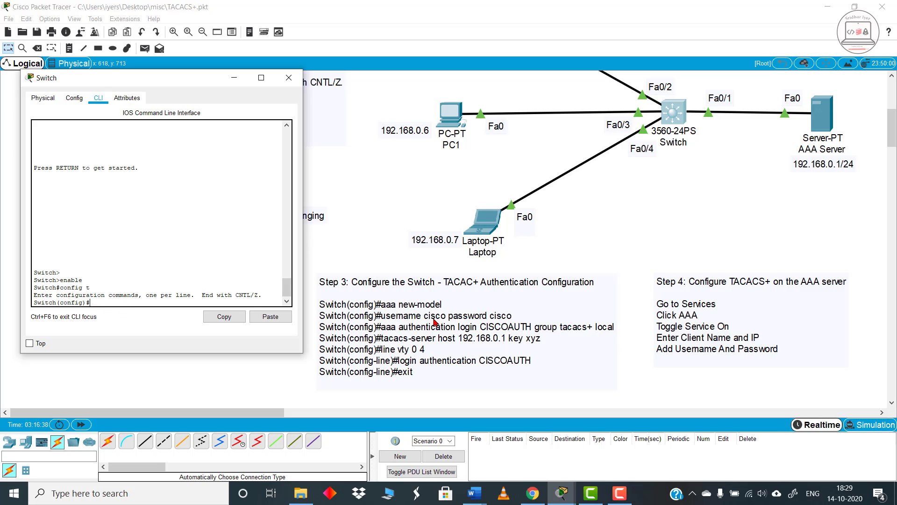
left_click(289, 78)
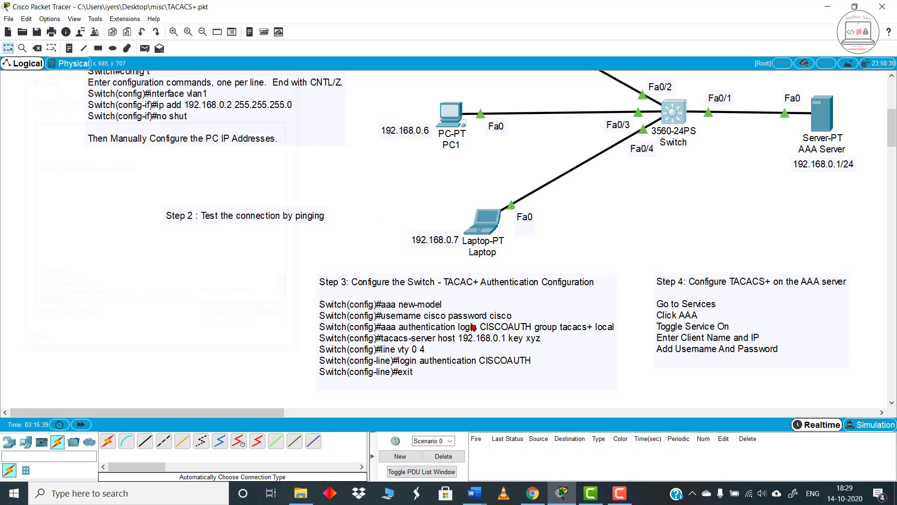
Step: Enlarge the workspace and read the Step 3 TACACS+ authentication commands for the switch
left_click(173, 31)
left_click(172, 33)
left_click(173, 32)
left_click(173, 32)
left_click(172, 32)
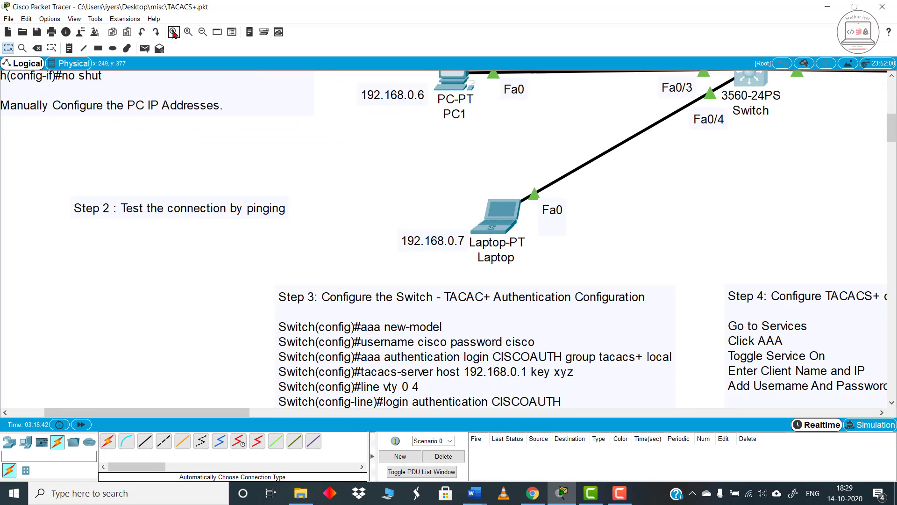
left_click(172, 32)
scroll(429, 322, "down", 3)
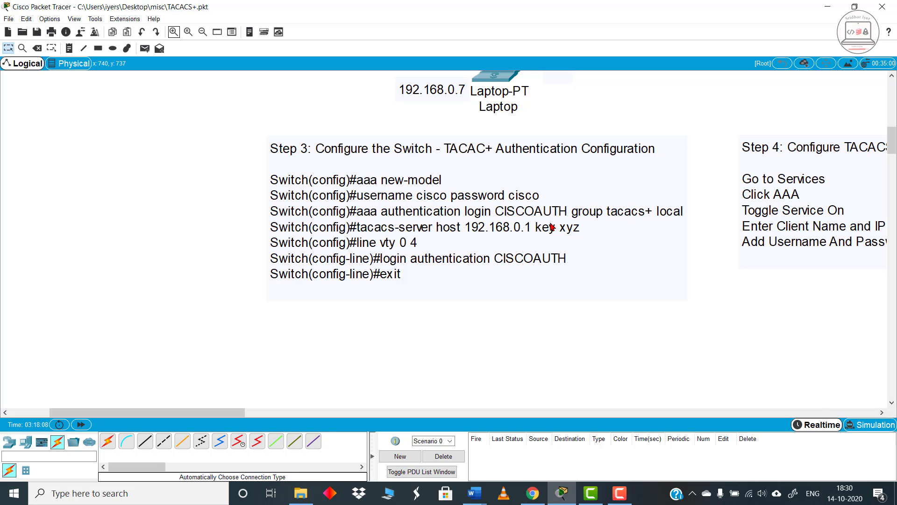
Step: Examine the Step 4 AAA server instructions and the topology linking the PCs and laptop through the switch to the server
scroll(552, 225, "right", 10)
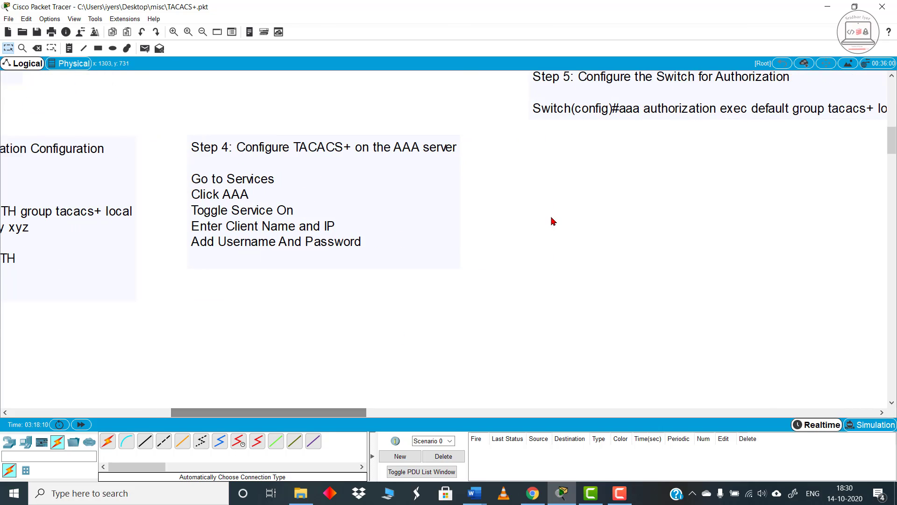
scroll(560, 281, "up", 5)
left_click_drag(344, 413, 280, 417)
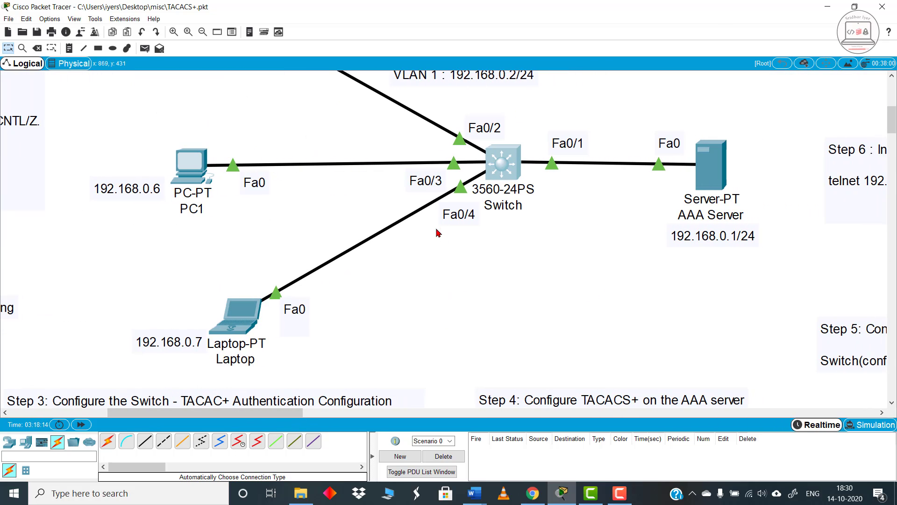
scroll(523, 253, "down", 1)
scroll(515, 300, "down", 2)
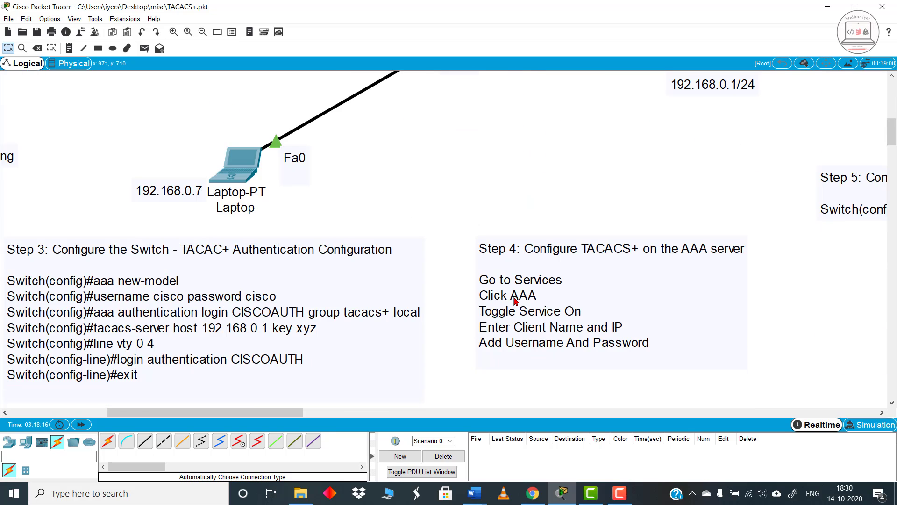
scroll(563, 268, "up", 3)
scroll(471, 237, "down", 1)
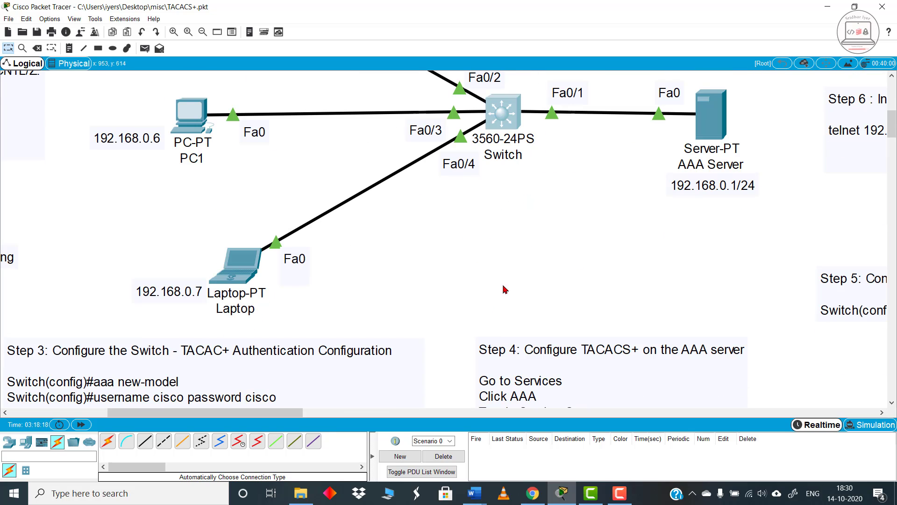
scroll(494, 177, "up", 1)
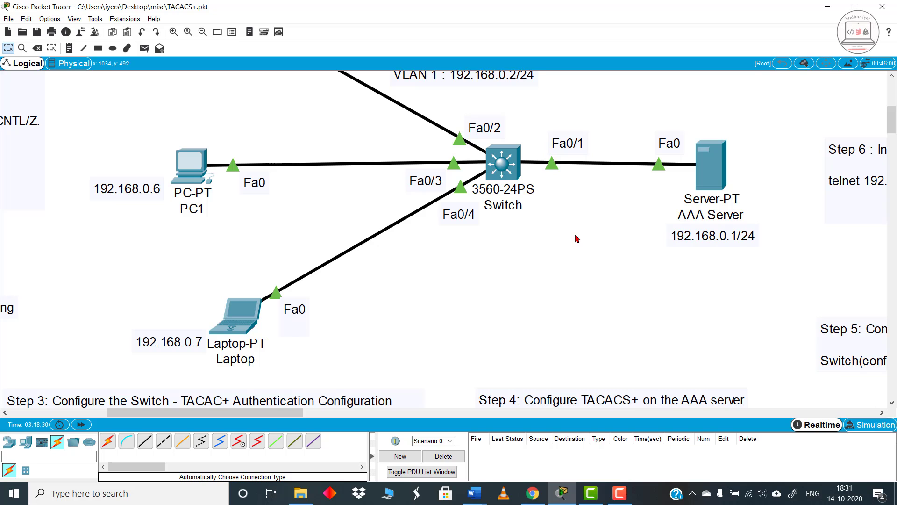
scroll(295, 221, "up", 1)
scroll(295, 221, "up", 1)
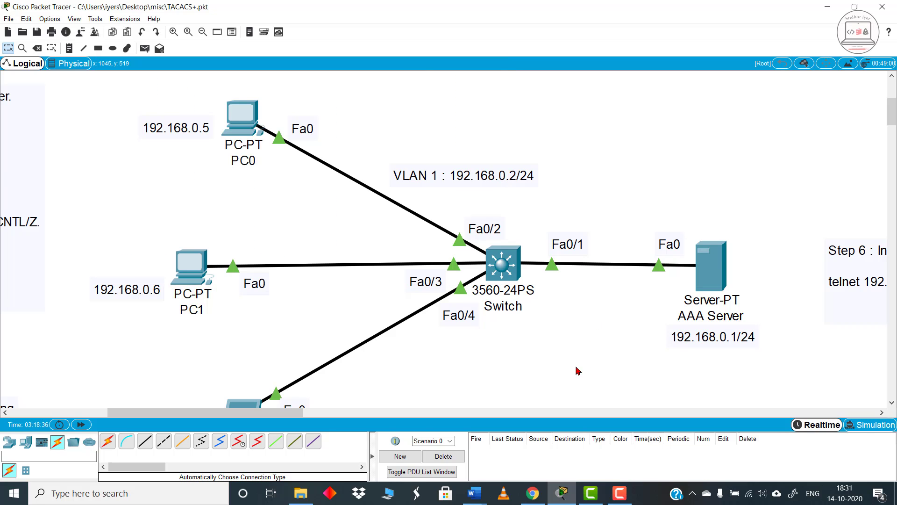
Step: Go back over the Step 3 switch authentication commands, including the VTY lines and the CISCOAUTH login method
scroll(430, 367, "down", 5)
scroll(347, 370, "down", 1)
scroll(308, 378, "left", 4)
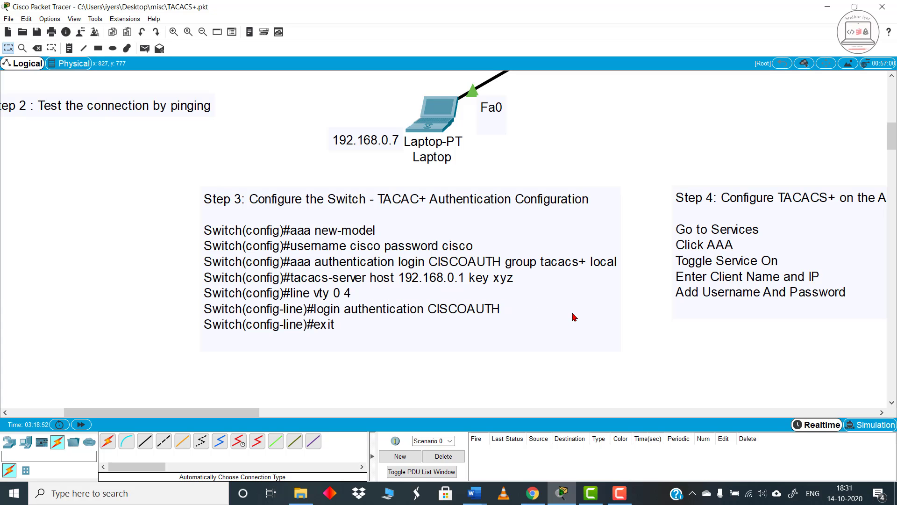
scroll(613, 324, "up", 1)
scroll(613, 324, "up", 4)
scroll(623, 304, "down", 4)
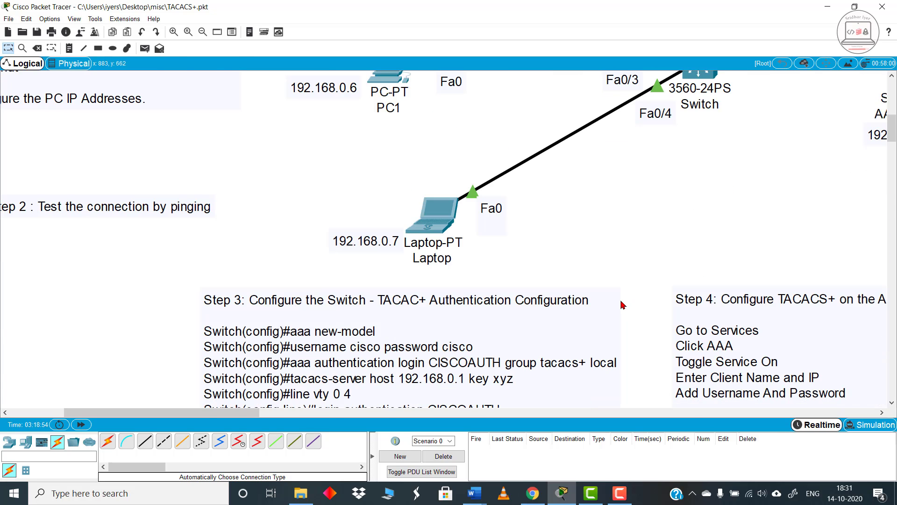
scroll(747, 214, "down", 1)
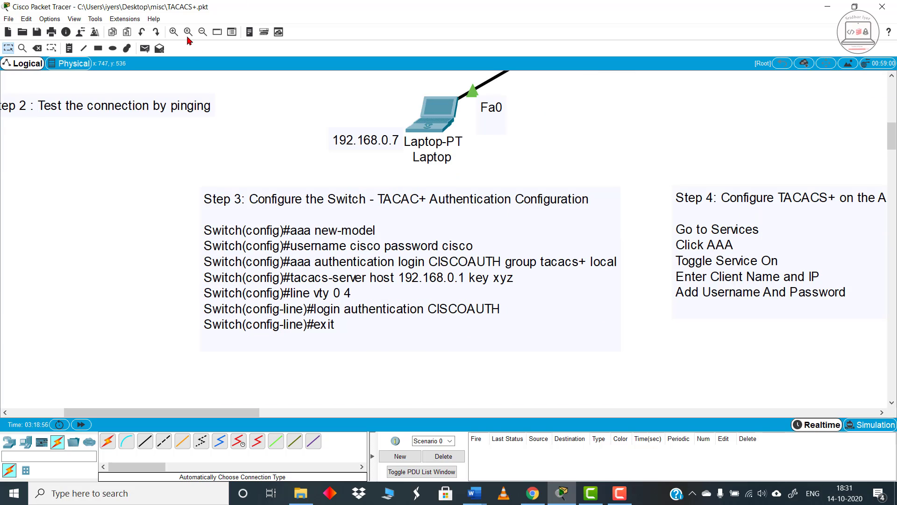
Step: Compare the Step 3 switch authentication commands with the Step 4 AAA server instructions and the topology above them
left_click(202, 32)
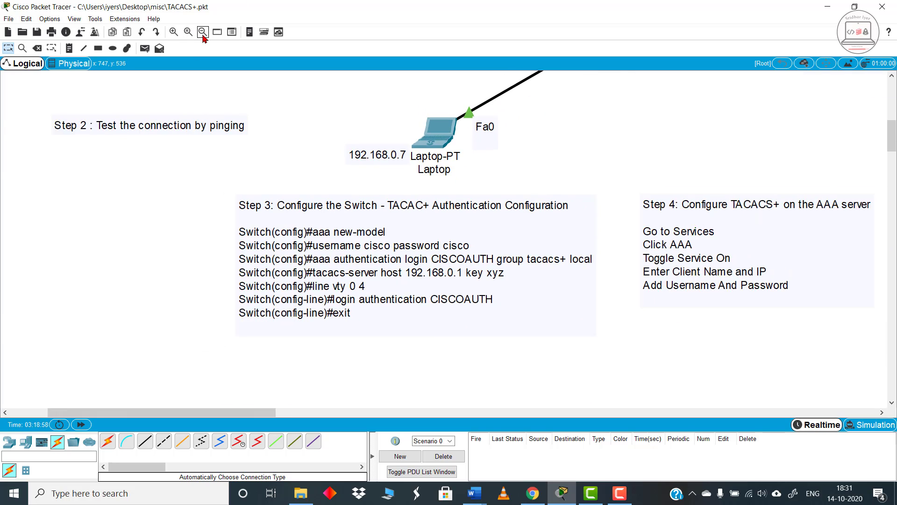
left_click_drag(210, 412, 255, 367)
scroll(402, 210, "up", 2)
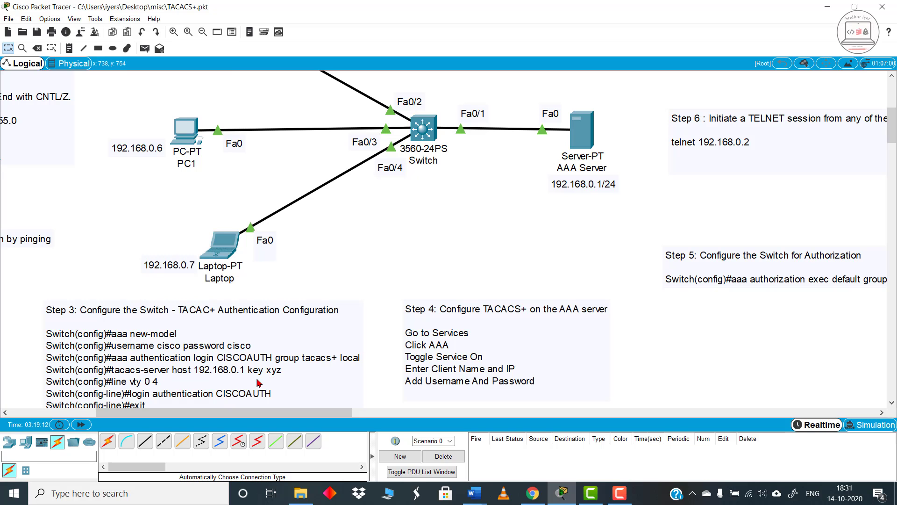
left_click(173, 32)
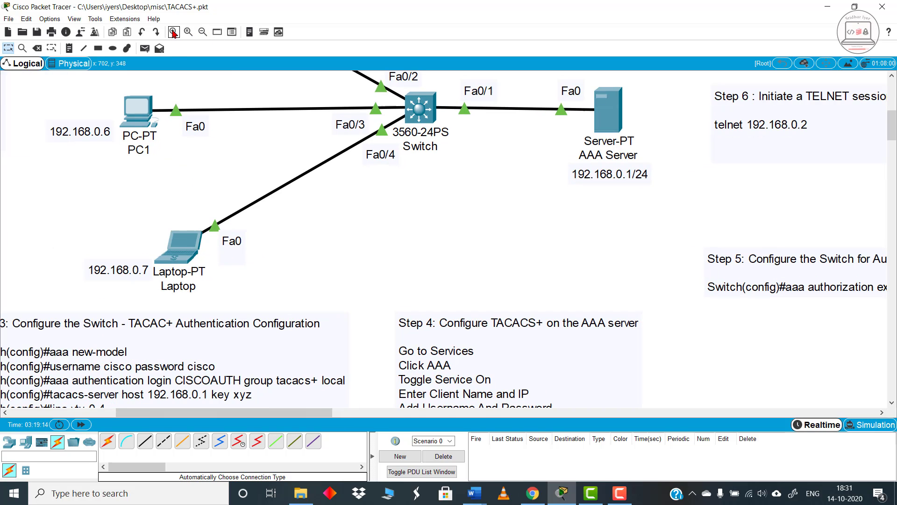
scroll(306, 397, "down", 3)
left_click_drag(293, 418, 250, 420)
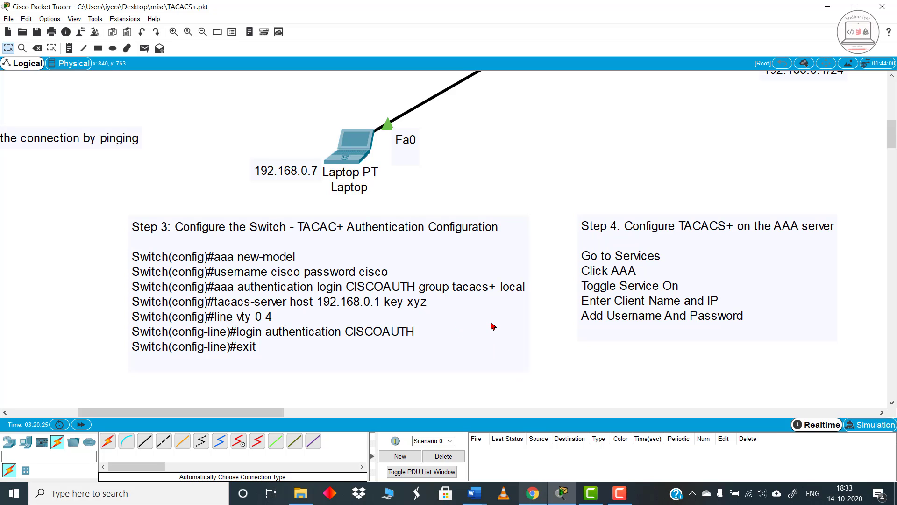
Step: Examine how PC0, PC1, the laptop and the AAA Server connect through the switch, and review the Step 3 commands against that topology
scroll(412, 252, "up", 5)
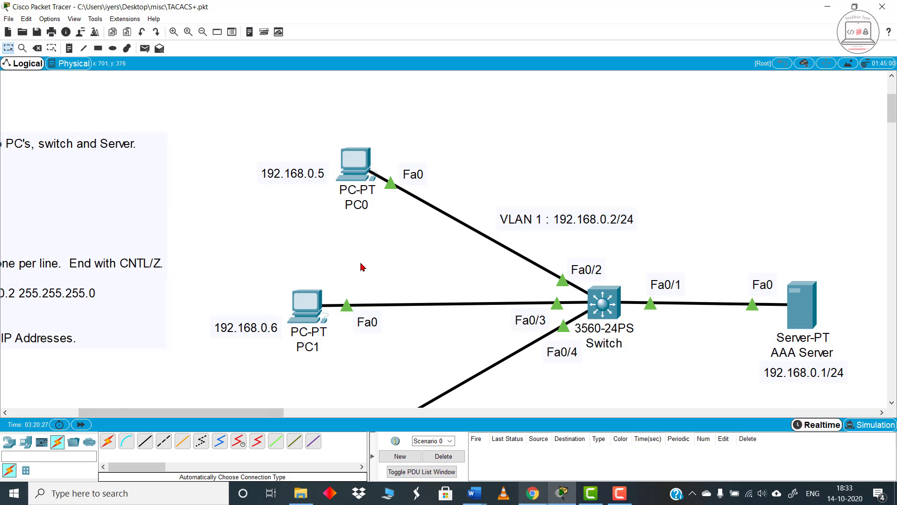
scroll(361, 267, "down", 1)
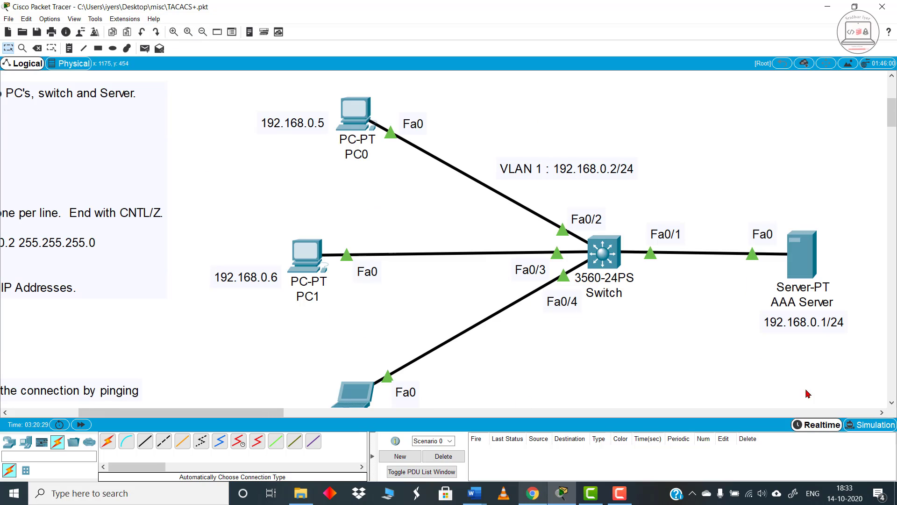
left_click(203, 32)
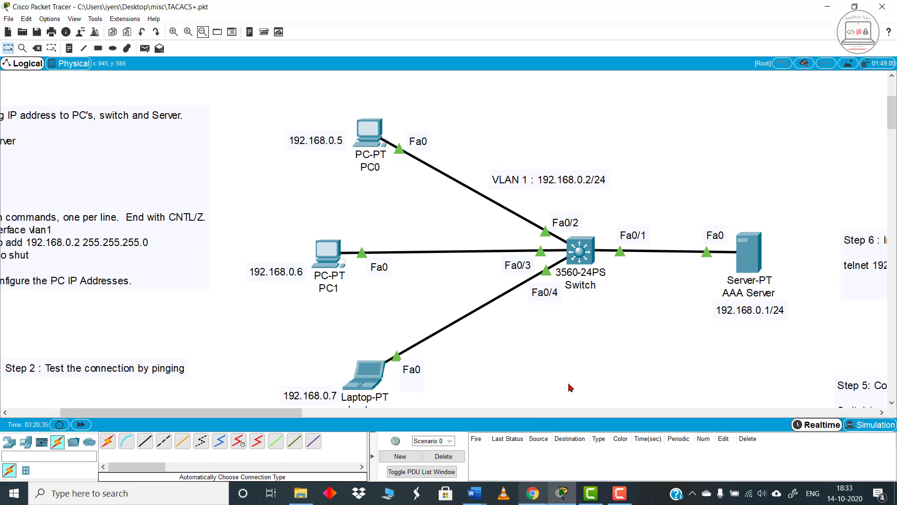
scroll(462, 336, "down", 3)
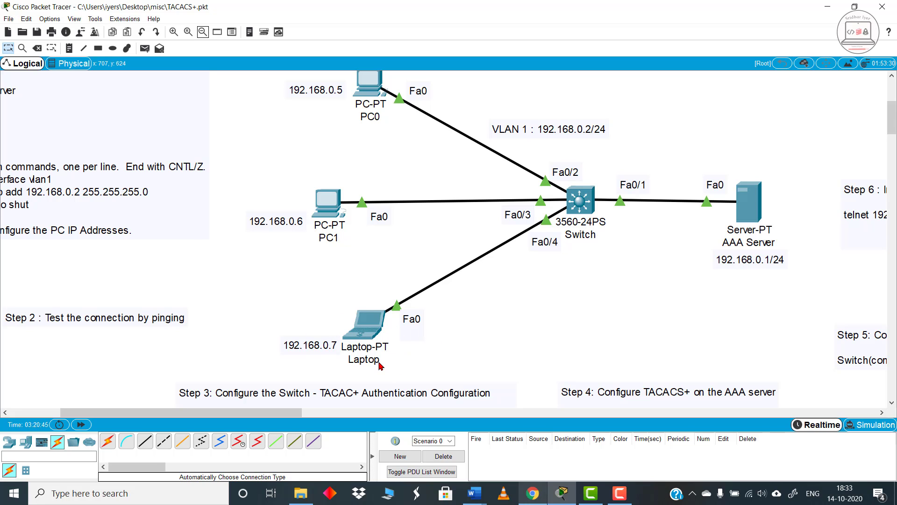
scroll(387, 368, "up", 3)
scroll(385, 367, "down", 3)
scroll(476, 353, "down", 3)
scroll(469, 335, "down", 3)
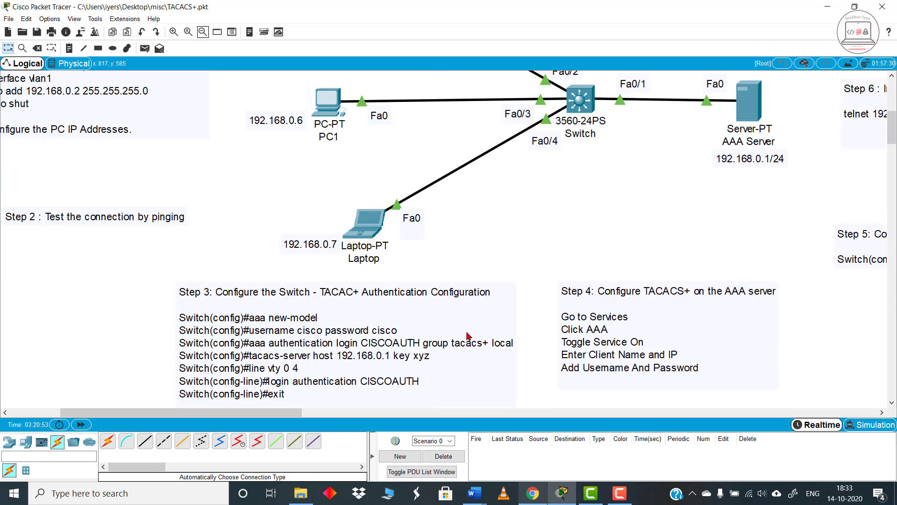
scroll(469, 336, "down", 3)
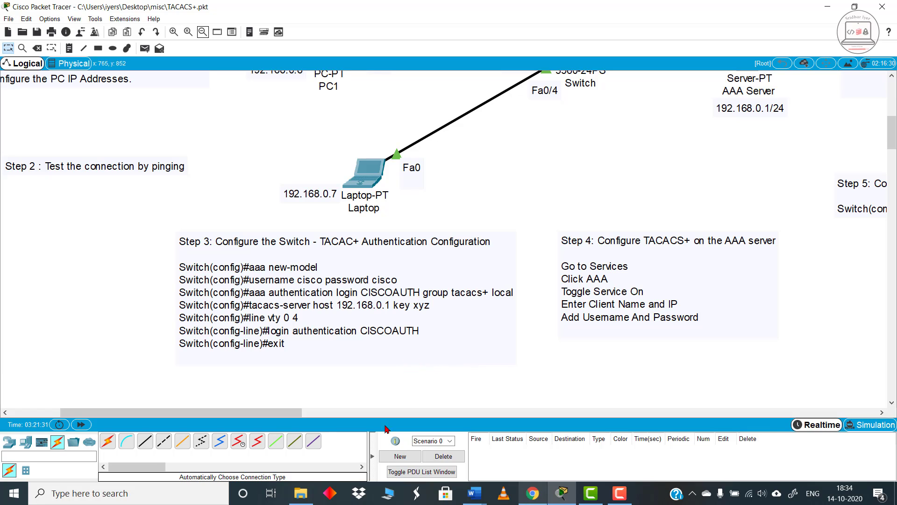
Step: Open the AAA Server's AAA service settings, keeping its window clear of the network topology
left_click_drag(267, 412, 336, 422)
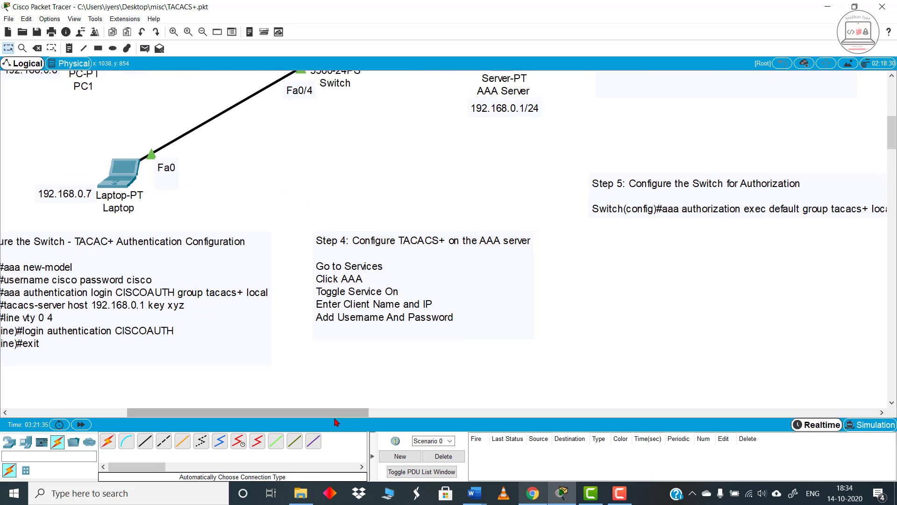
scroll(607, 252, "up", 3)
scroll(549, 274, "down", 1)
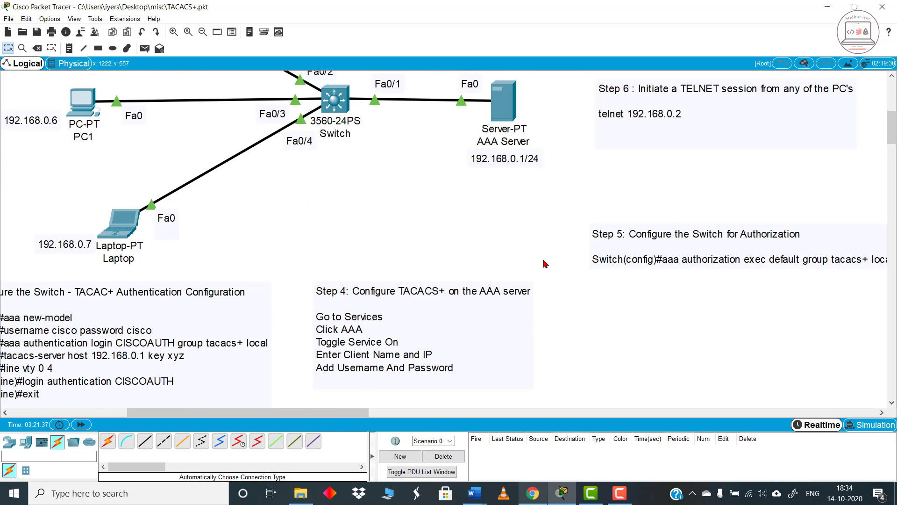
scroll(549, 273, "up", 1)
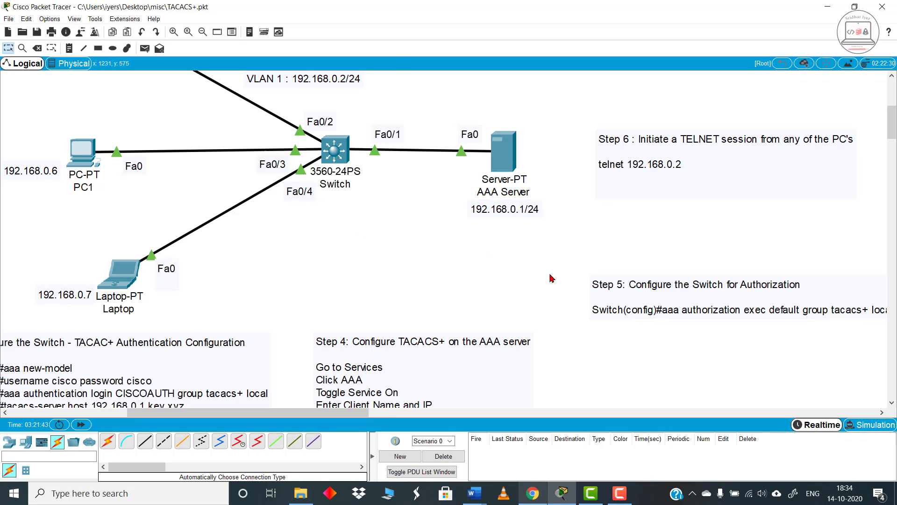
left_click(509, 159)
left_click_drag(432, 96, 743, 81)
left_click(708, 103)
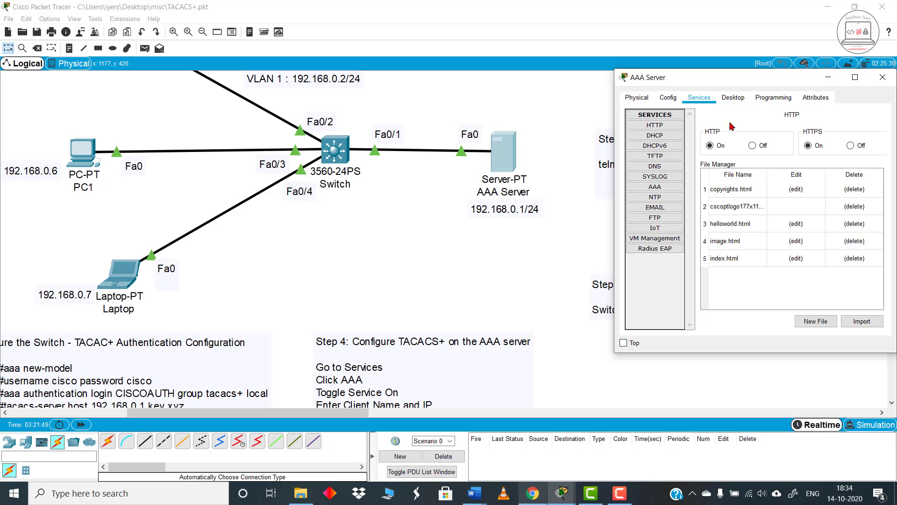
left_click_drag(751, 80, 702, 75)
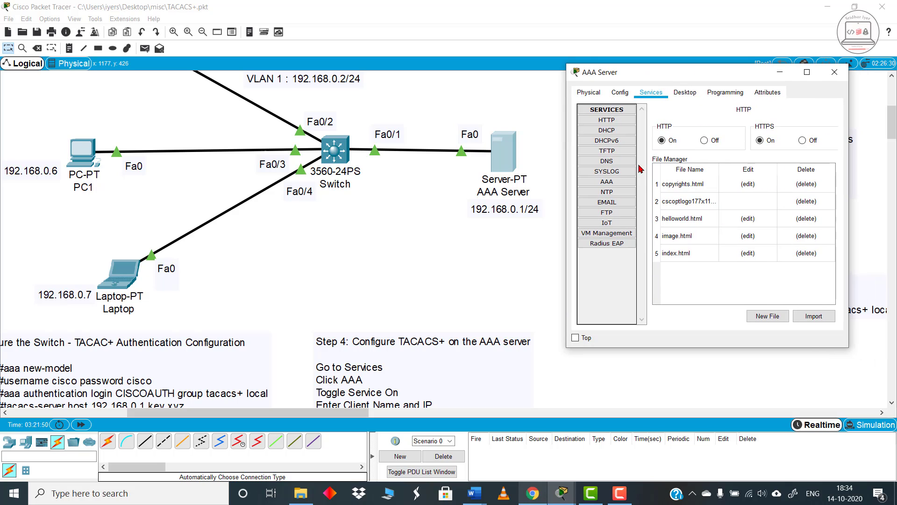
left_click(607, 182)
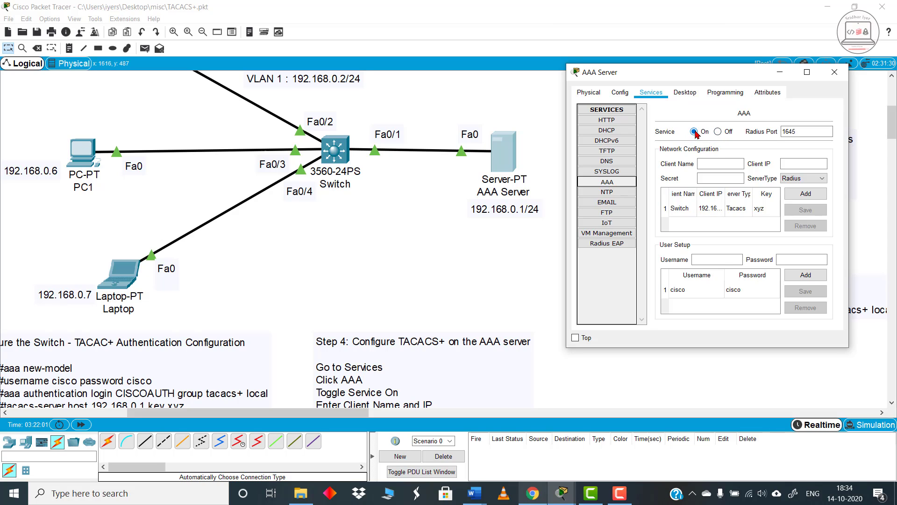
Step: Examine the AAA client entry fields and the Radius and Tacacs server type options without changing the selection
left_click(714, 167)
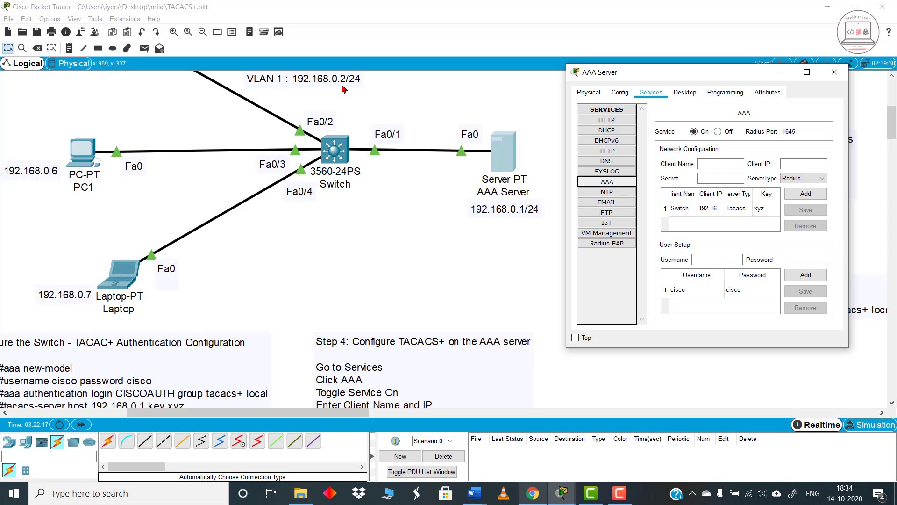
left_click(813, 178)
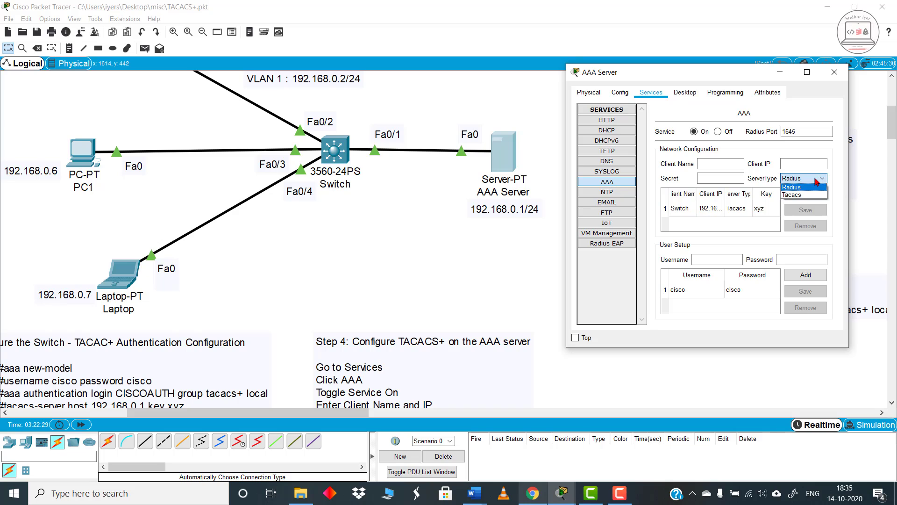
left_click(816, 180)
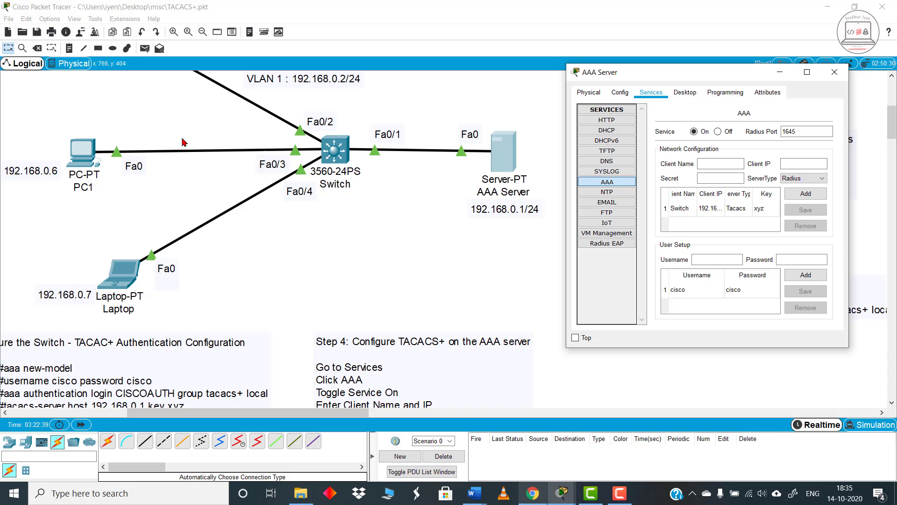
left_click(812, 182)
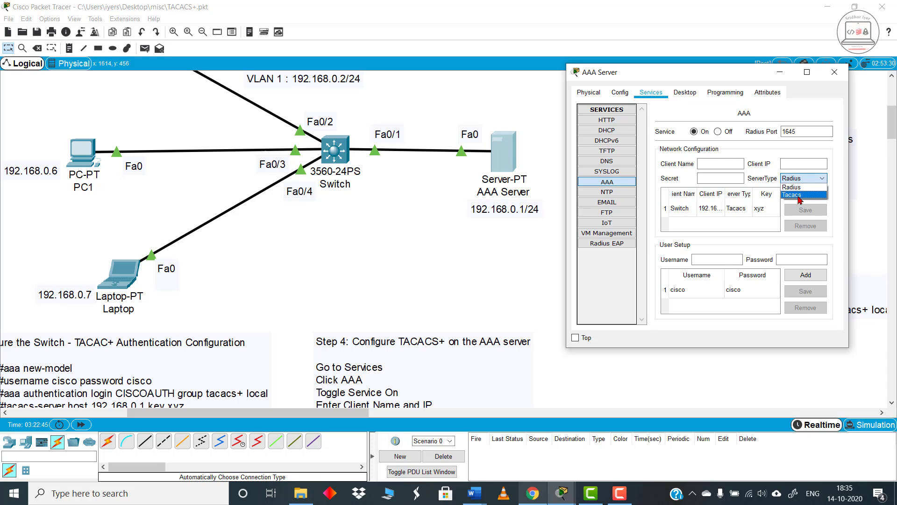
left_click(809, 180)
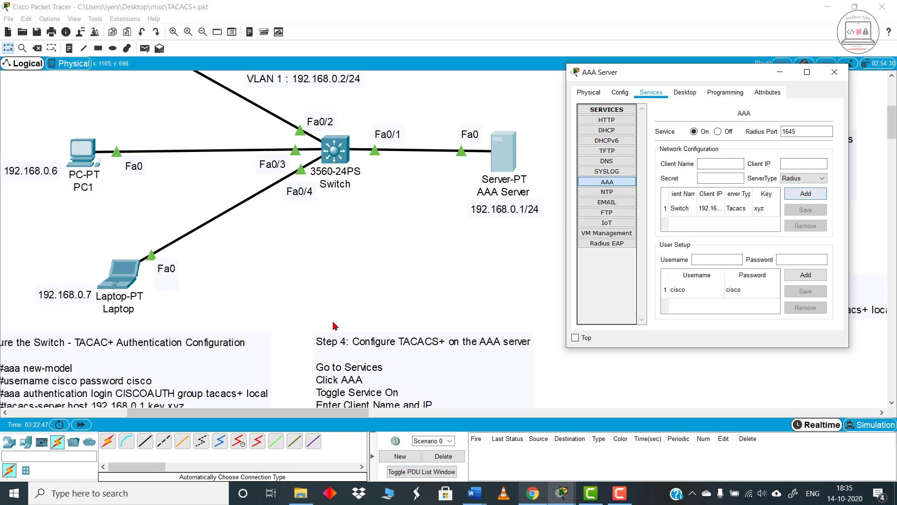
Step: Load the existing Switch client entry and compare the AAA settings with the credentials and key in the Step 3 commands
left_click(703, 208)
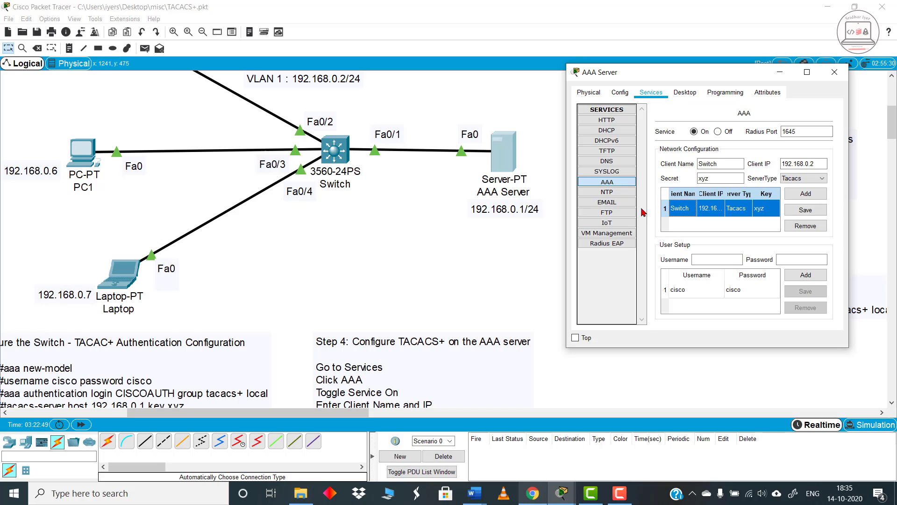
left_click(704, 261)
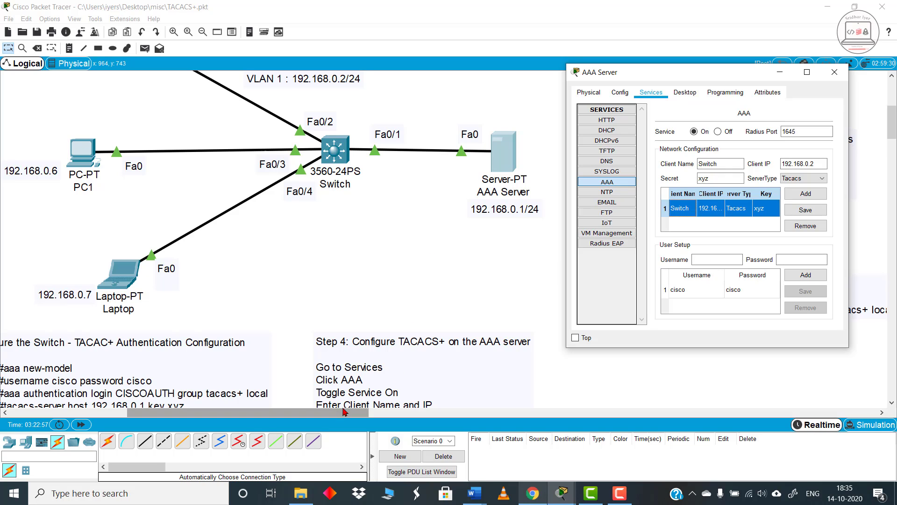
left_click_drag(343, 412, 293, 418)
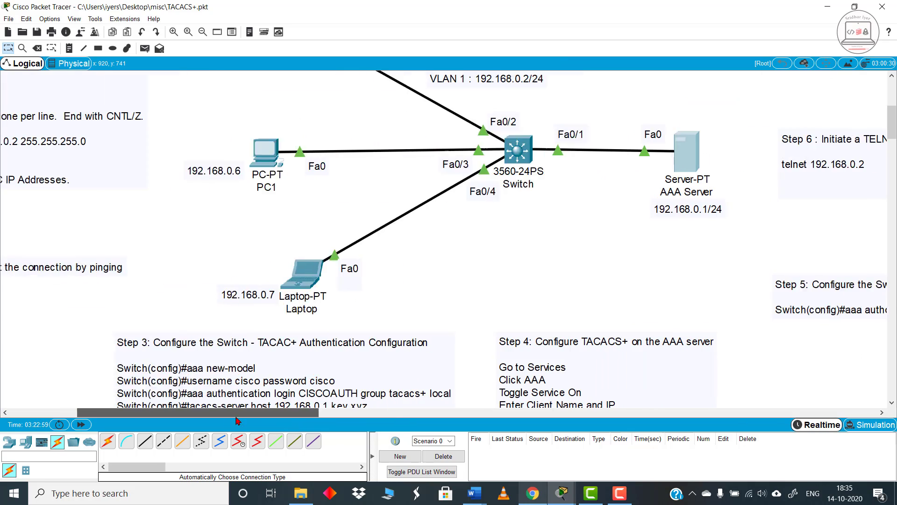
left_click_drag(236, 417, 217, 416)
scroll(343, 367, "down", 1)
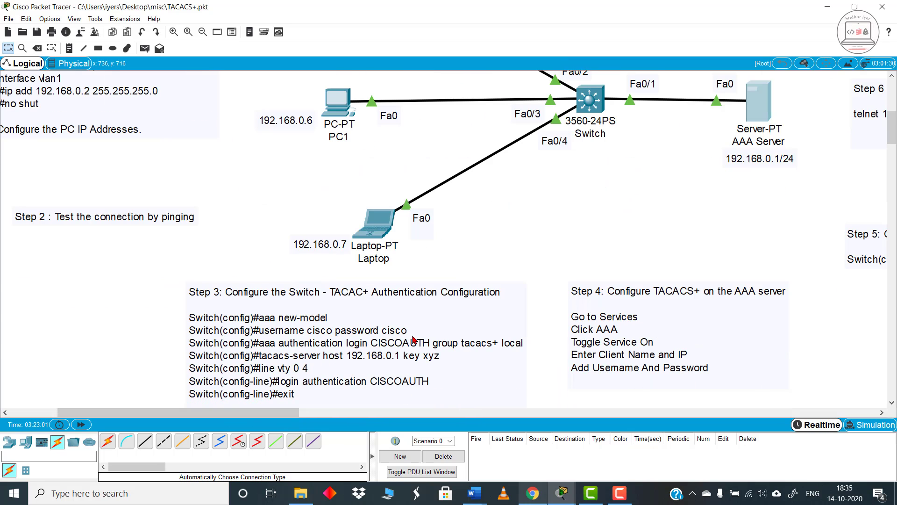
left_click_drag(297, 413, 404, 413)
Step: Return to the AAA Server settings, check the User Setup section, and close the server window
mouse_move(562, 494)
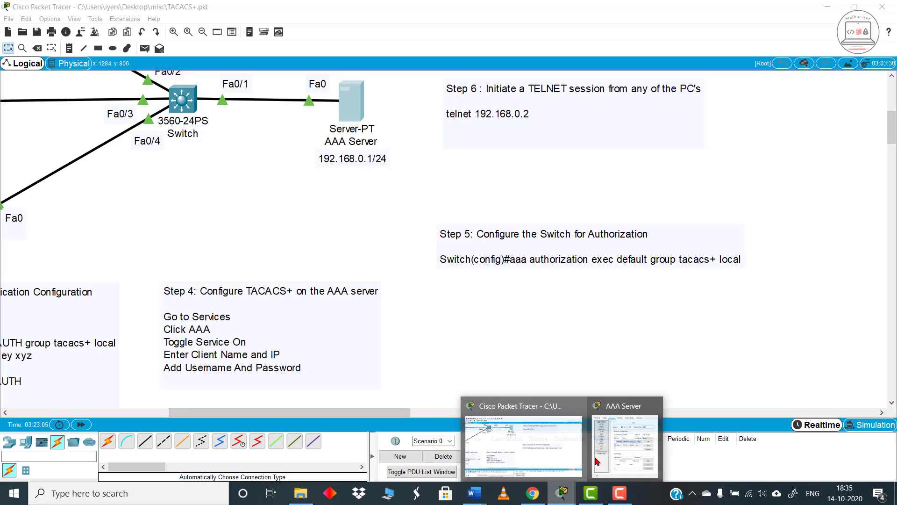
left_click(597, 462)
left_click(705, 260)
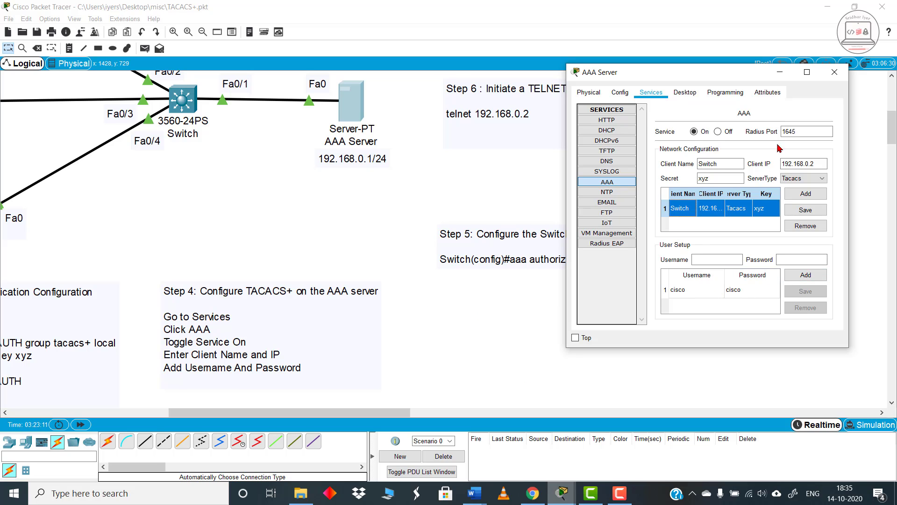
left_click(835, 72)
Step: Switch to the Word notes, mark the Access Control Server wording in the introduction, and return to Packet Tracer
scroll(387, 300, "up", 1)
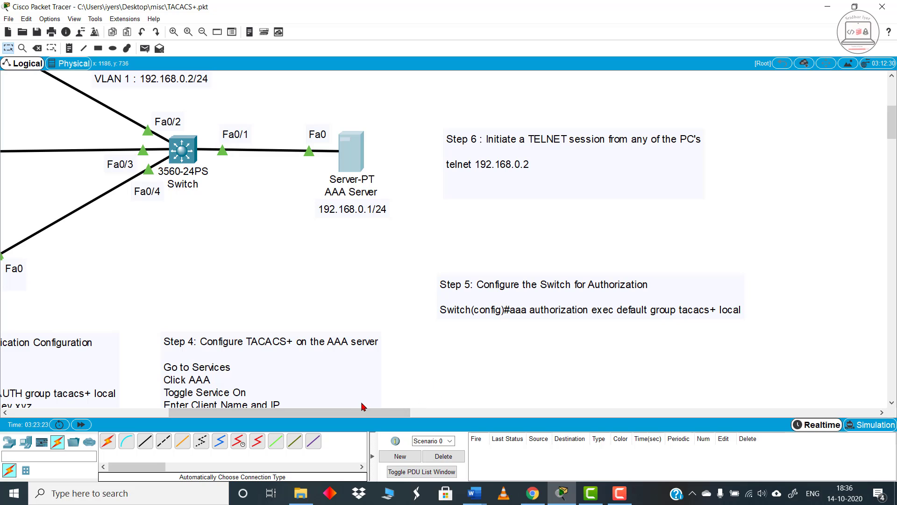
left_click_drag(396, 413, 429, 415)
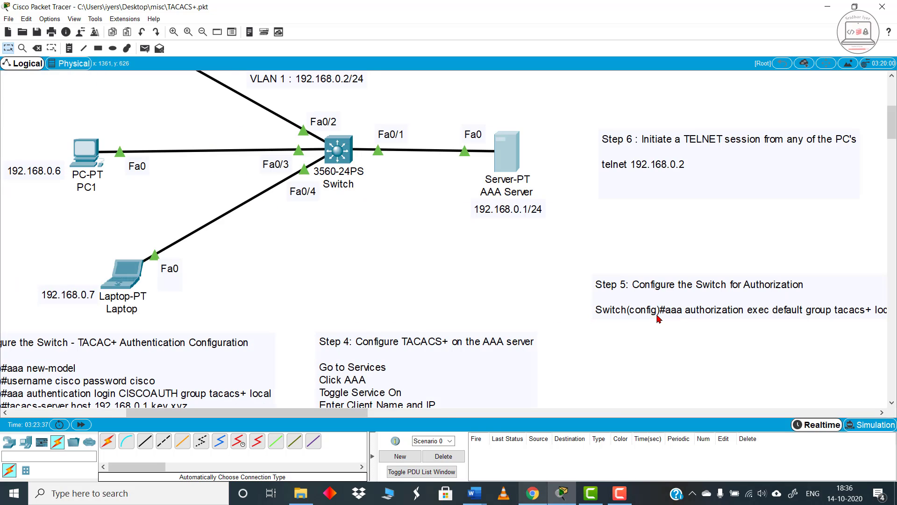
mouse_move(474, 493)
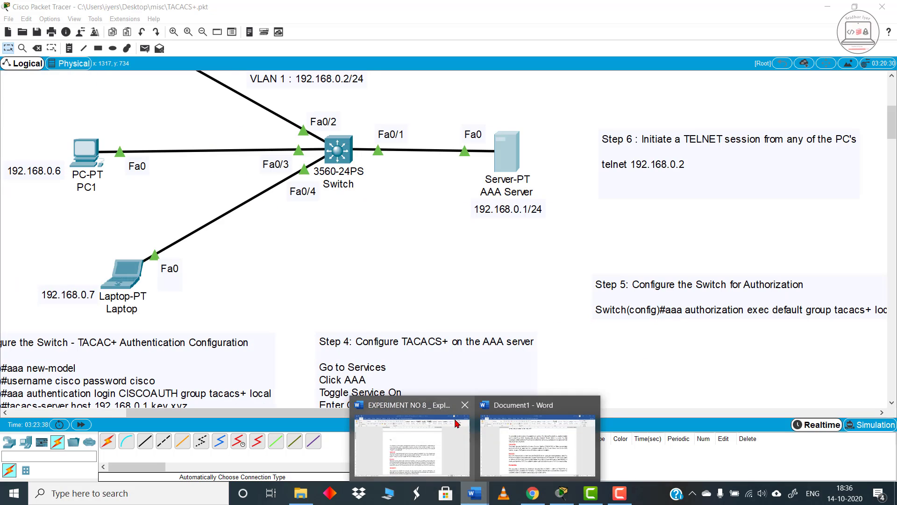
left_click(532, 448)
scroll(410, 201, "up", 3)
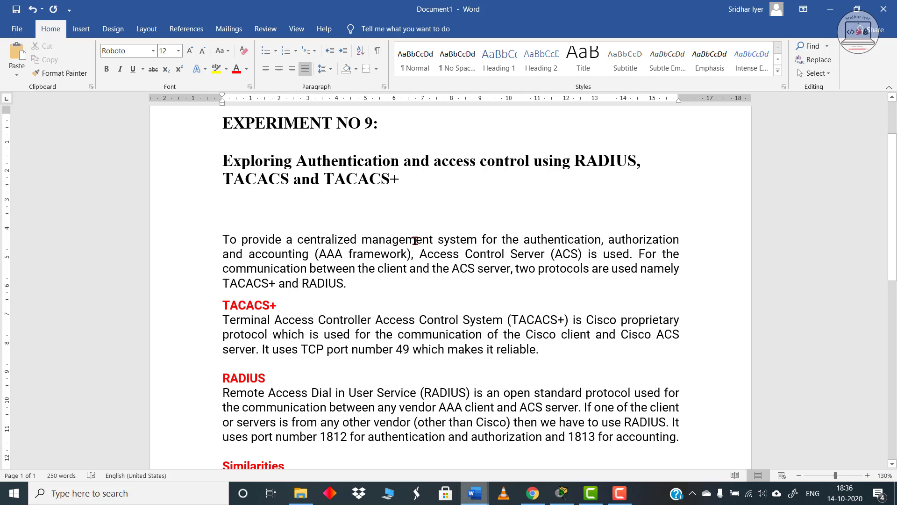
left_click_drag(413, 253, 505, 253)
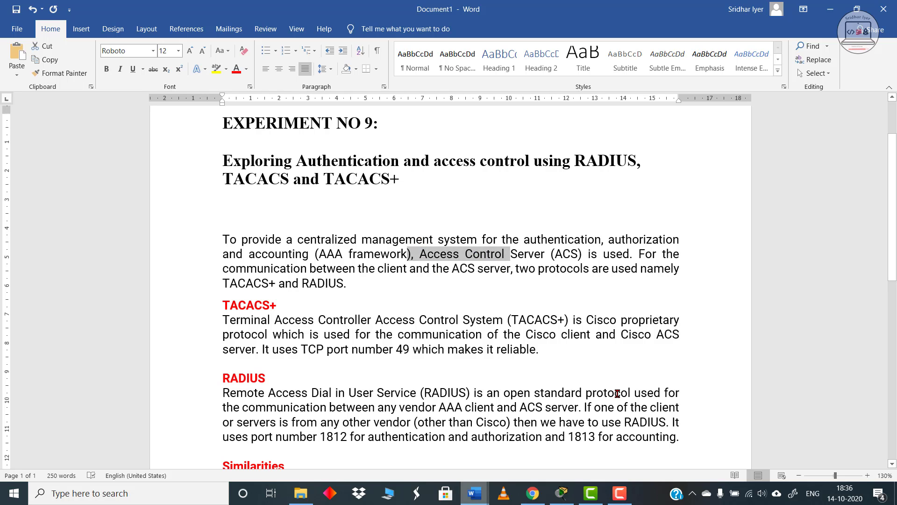
left_click(830, 9)
Step: Read the Step 5 switch authorization command and the Step 6 telnet instruction beside the AAA Server
left_click_drag(350, 413, 435, 413)
scroll(430, 353, "down", 1)
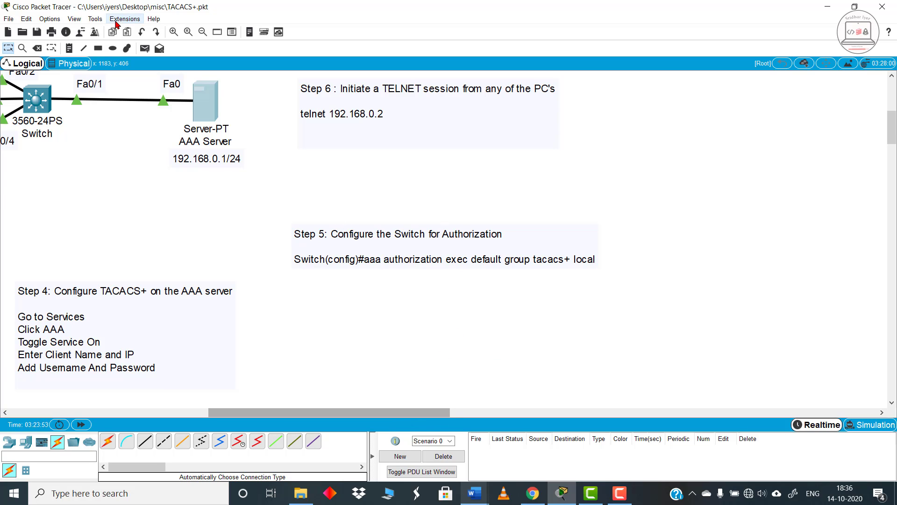
scroll(411, 413, "up", 1)
scroll(408, 413, "left", 2)
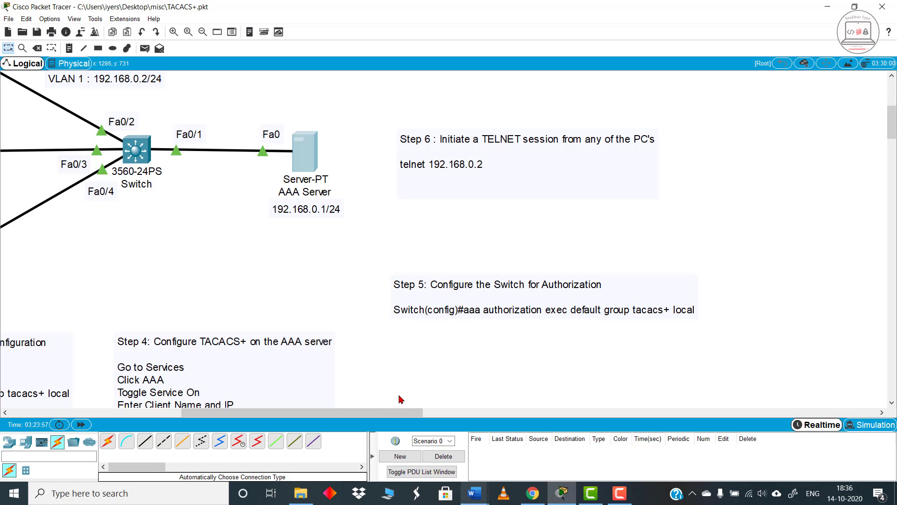
scroll(402, 399, "down", 2)
mouse_move(402, 414)
left_mouse_down()
mouse_move(332, 407)
mouse_move(379, 407)
mouse_move(410, 394)
mouse_move(382, 414)
mouse_move(336, 416)
mouse_move(403, 416)
left_mouse_up()
scroll(521, 299, "up", 1)
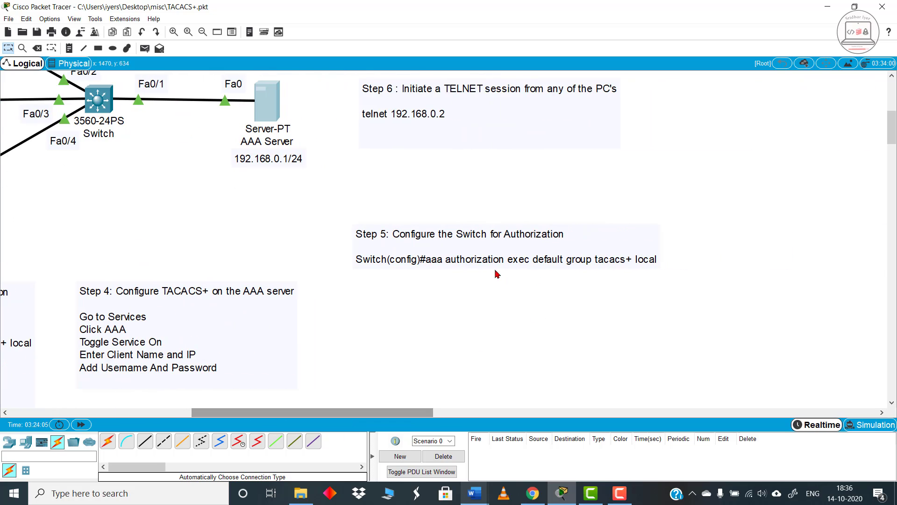
Step: Examine the Step 5 authorization command, then compare the Step 6 telnet instruction with the PCs and switch in the topology
double_click(518, 258)
left_click(510, 300)
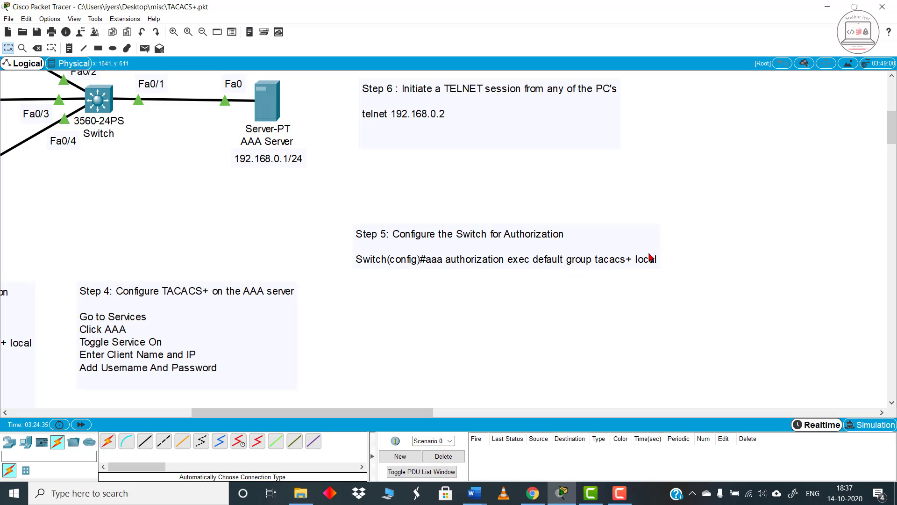
scroll(650, 262, "up", 2)
left_click_drag(419, 412, 309, 397)
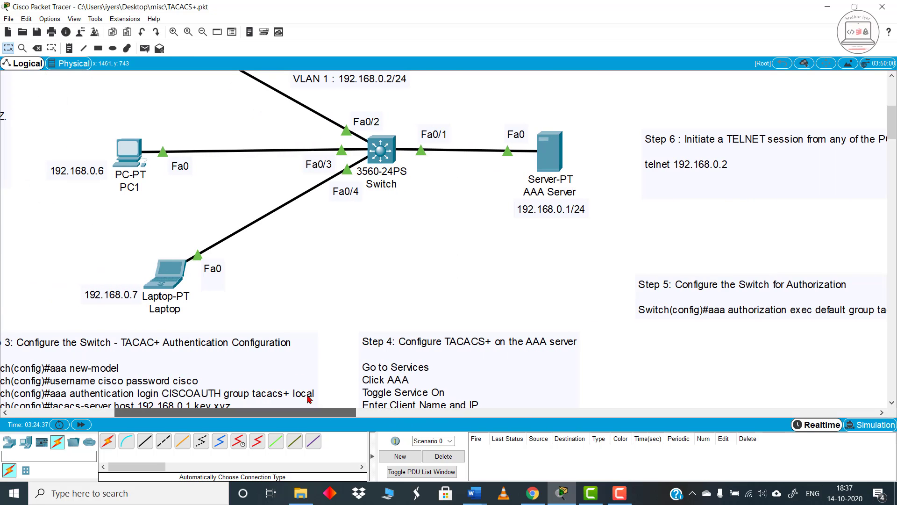
scroll(224, 229, "up", 2)
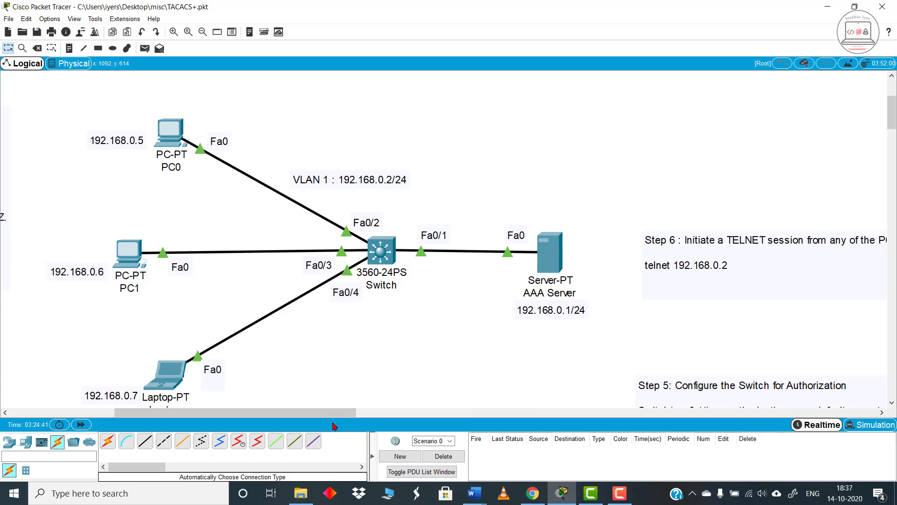
left_click_drag(335, 412, 391, 415)
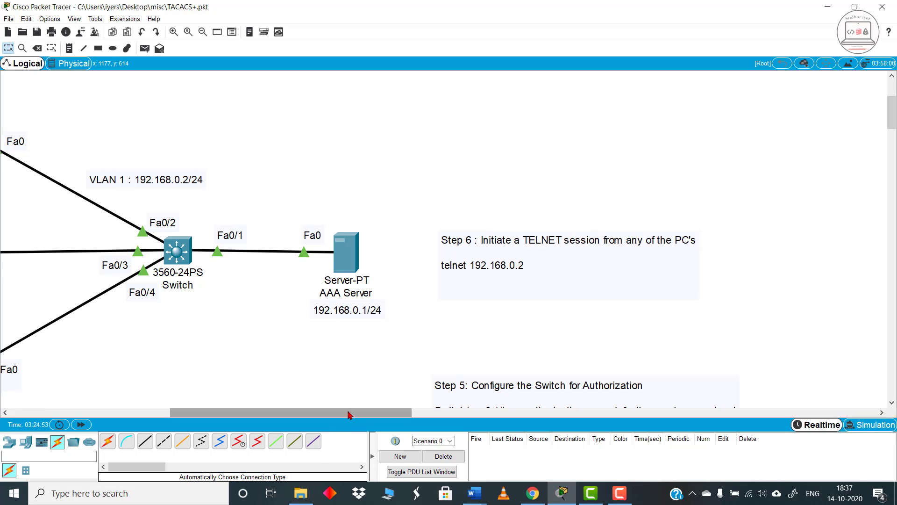
left_click_drag(349, 415, 270, 414)
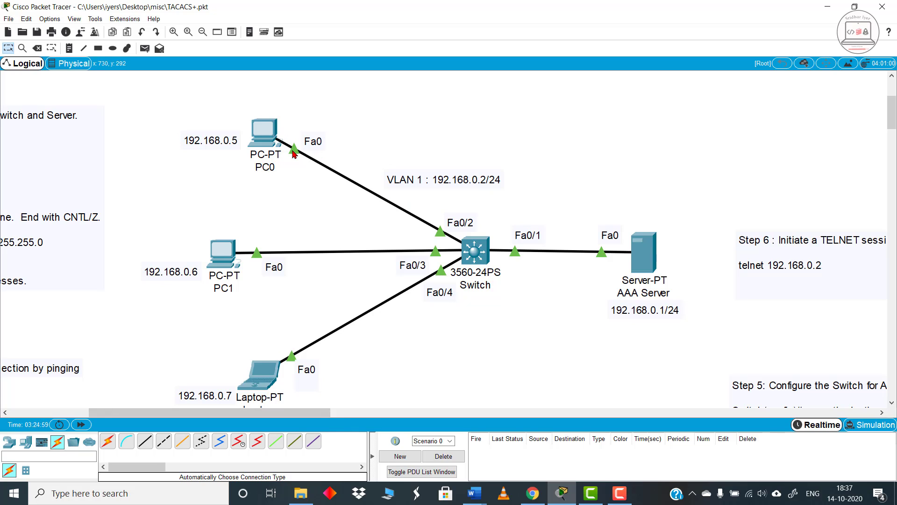
Step: Open PC1's command prompt and start a telnet session to the switch at 192.168.0.2
mouse_move(292, 151)
left_click(224, 253)
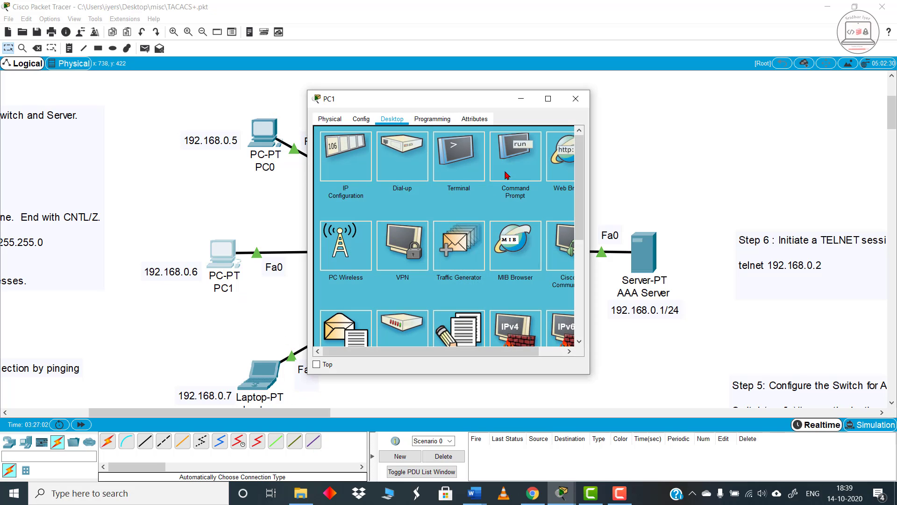
left_click(507, 175)
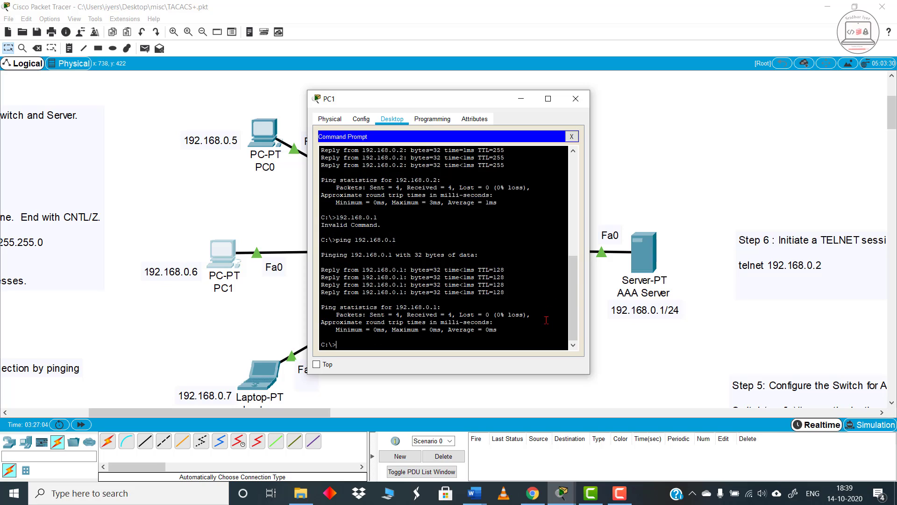
type("telnet 1920")
key("BackSpace")
type(".")
left_click_drag(485, 107, 269, 105)
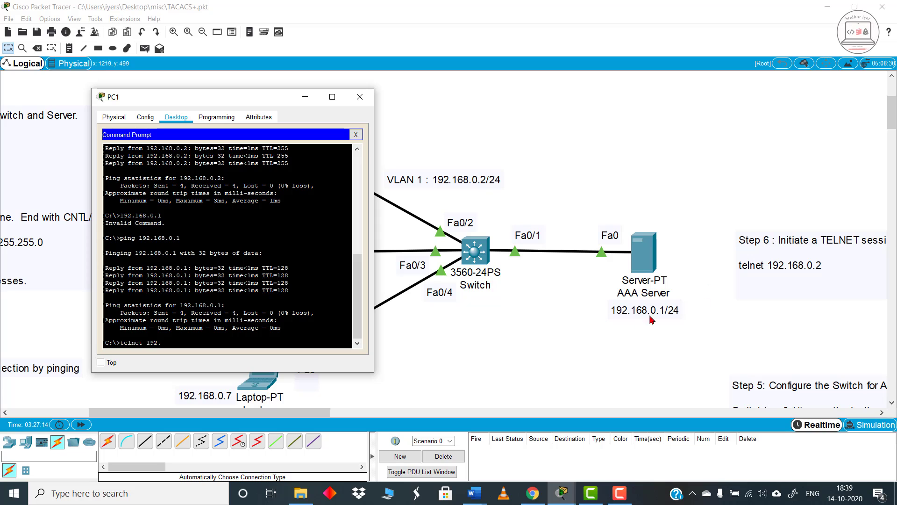
type("168.0.2")
key("Return")
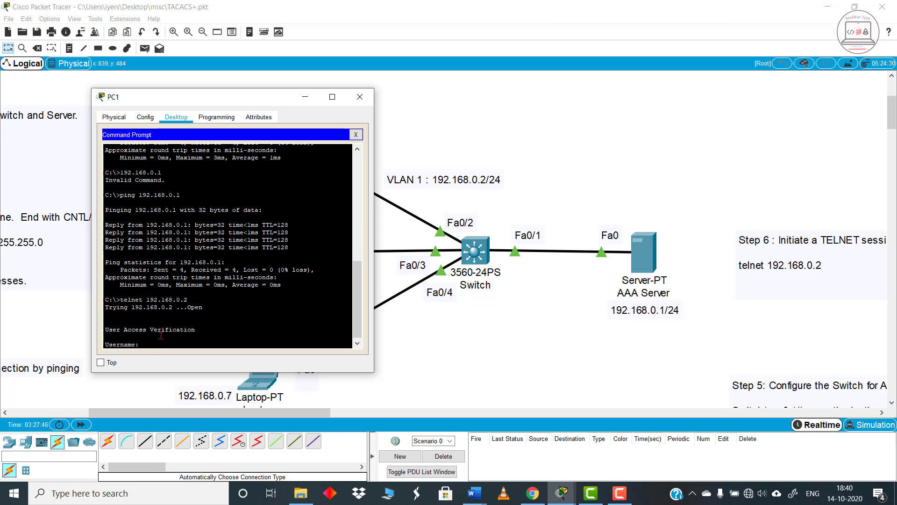
Step: Log in to the switch's telnet session with the username cisco and the account password
type("cisco")
key("Return")
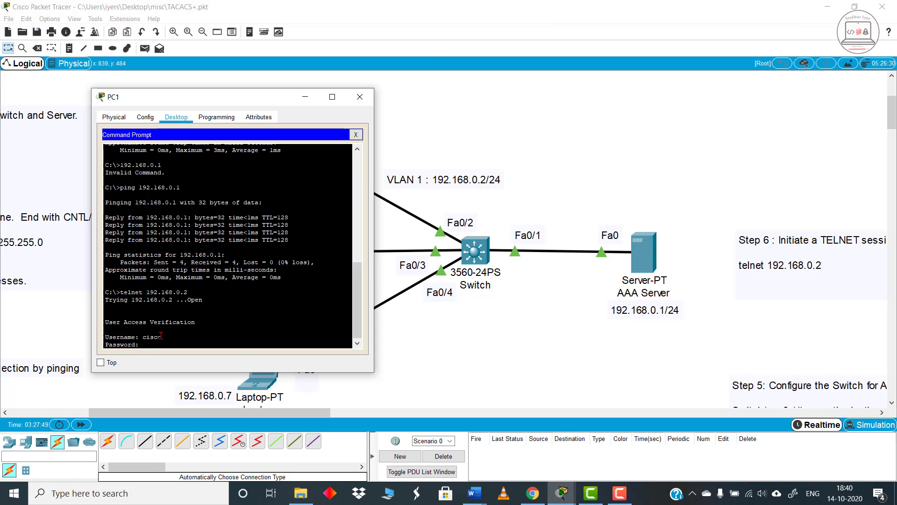
key("Return")
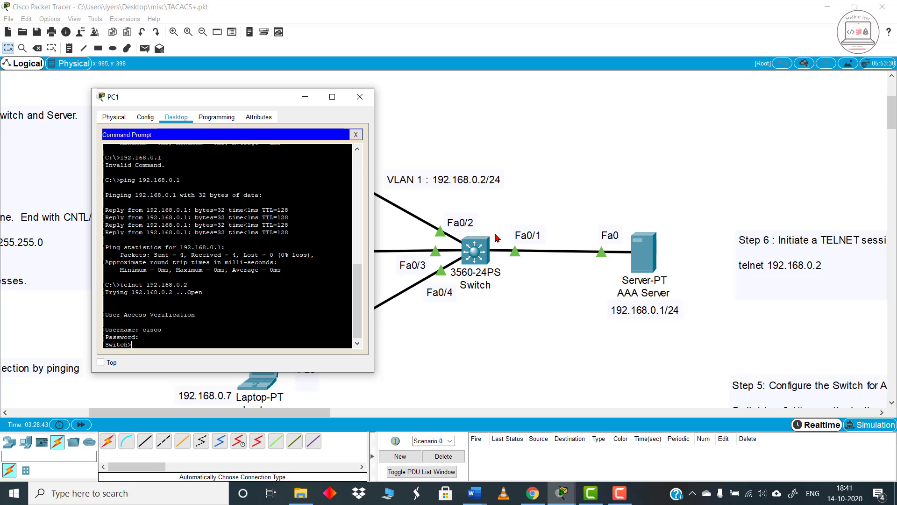
Step: Return to the workspace and review the experiment title and the network topology
left_click(728, 118)
scroll(706, 148, "up", 3)
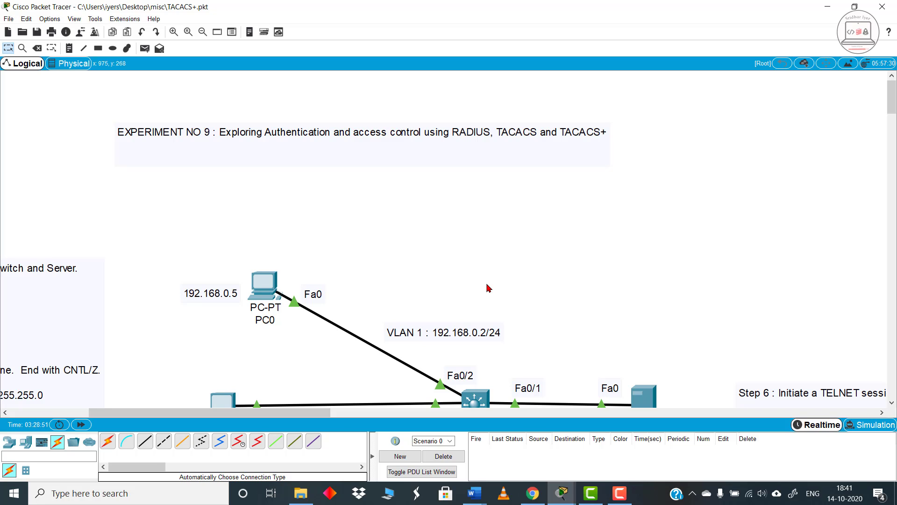
scroll(536, 308, "down", 3)
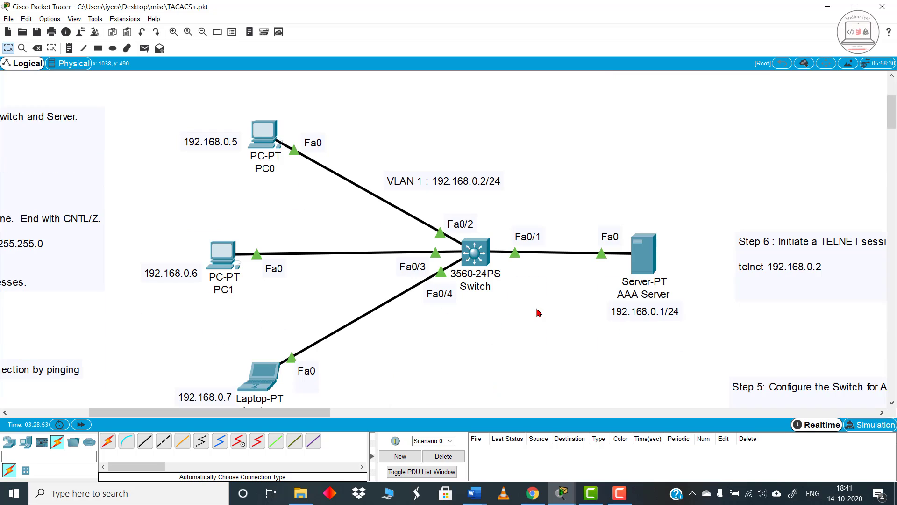